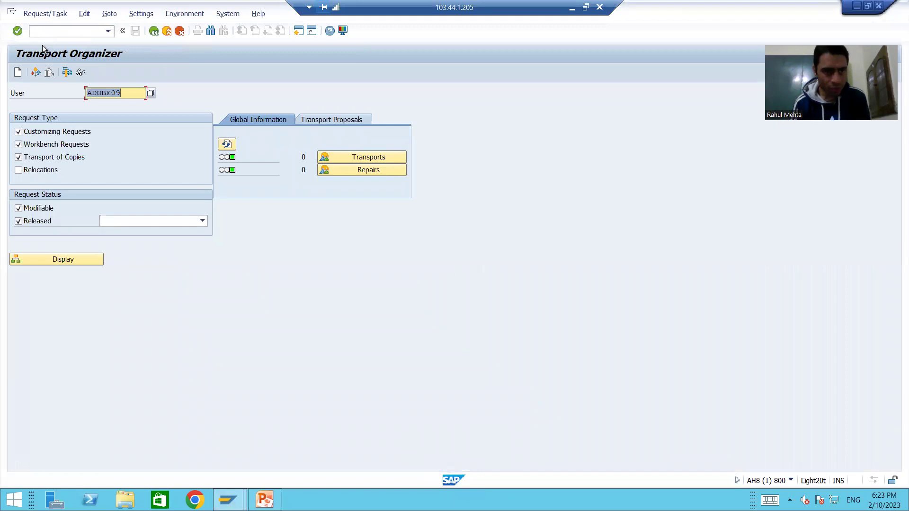
- Create a workbench request described 'Development5 : Domain for Employee Id' and save it
left_click(18, 73)
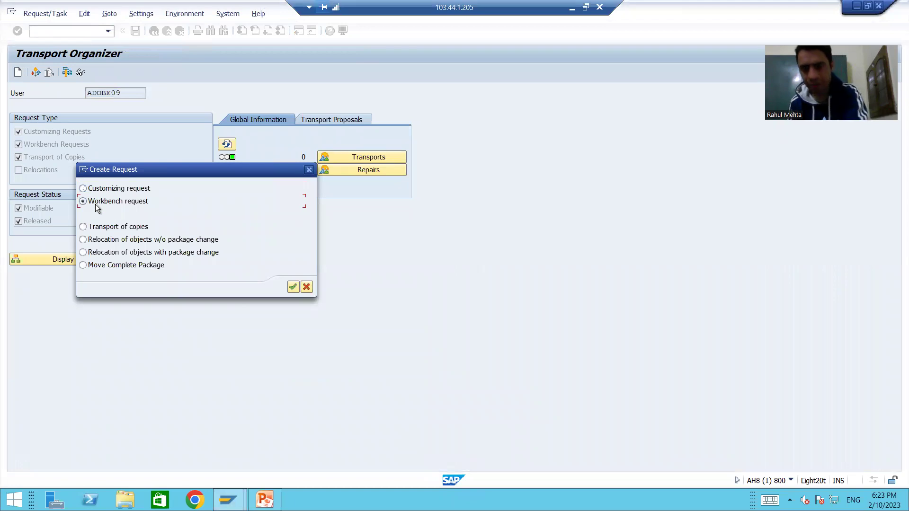
key("Return")
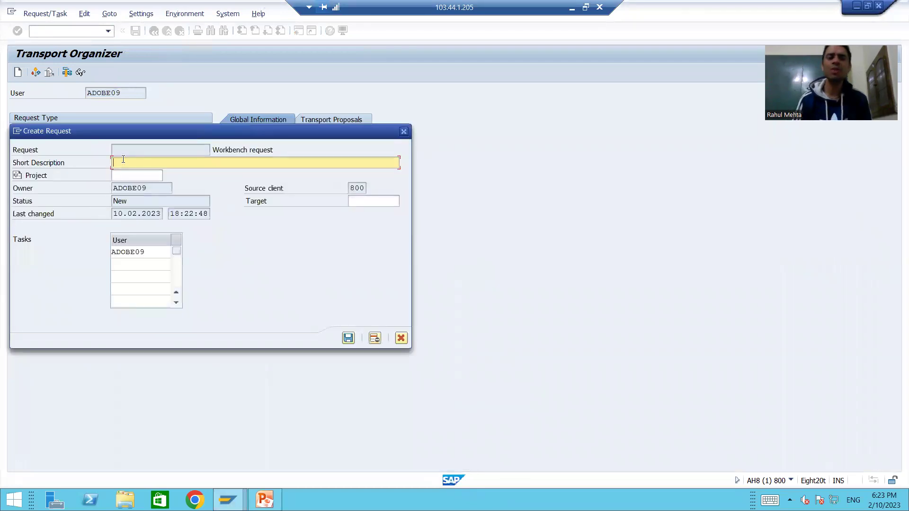
type("Development")
key("BackSpace")
type("5 :")
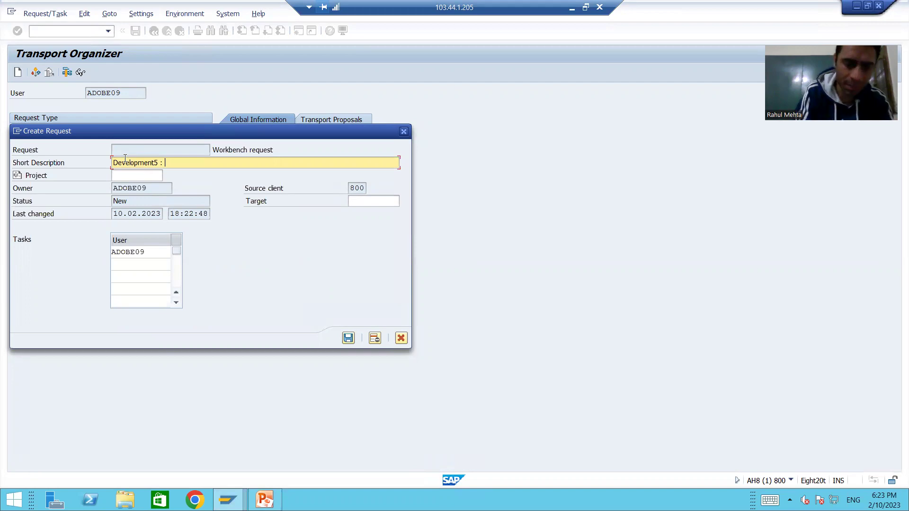
type("Do")
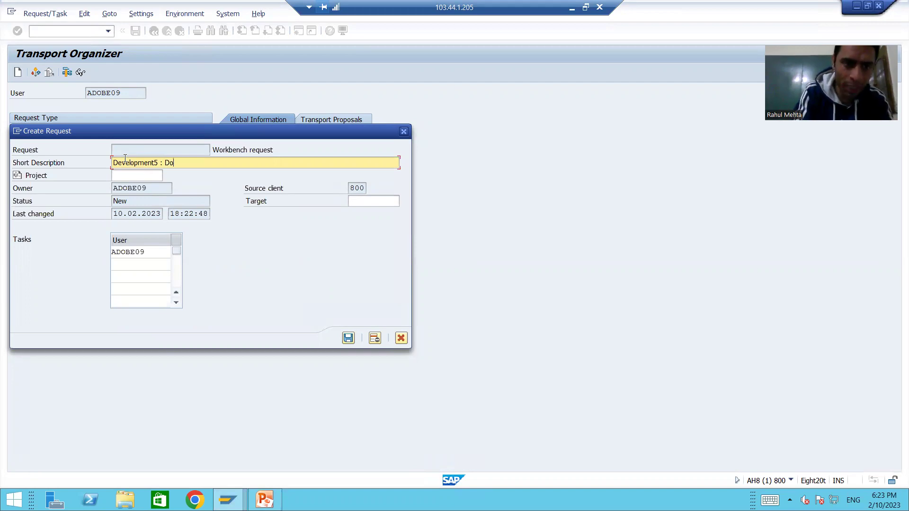
type("makin fo")
key("BackSpace")
key("BackSpace")
key("BackSpace")
key("BackSpace")
key("BackSpace")
key("BackSpace")
key("BackSpace")
key("BackSpace")
type("in for Employee I")
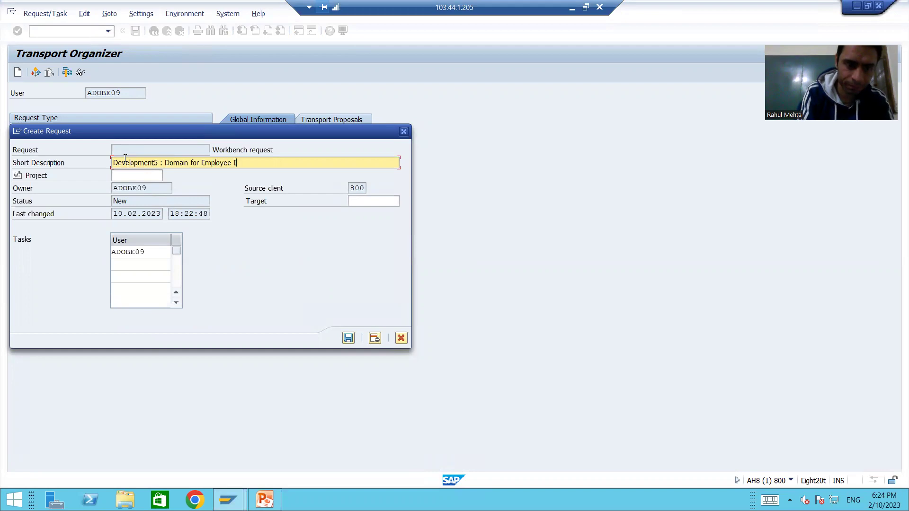
type("d")
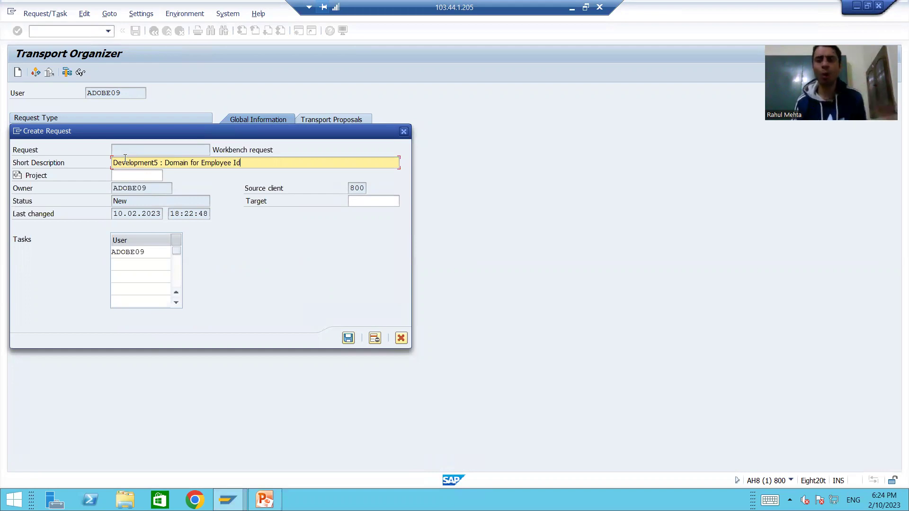
left_click(348, 338)
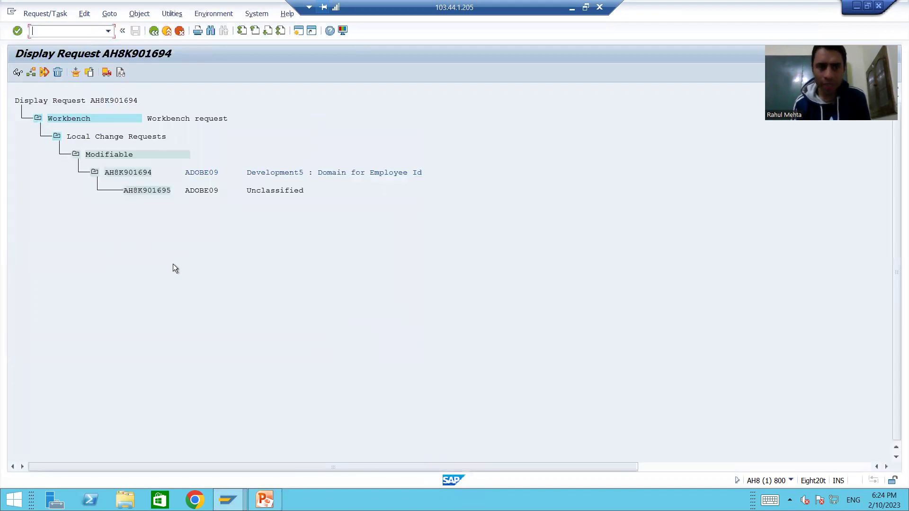
- Select the new request in the tree and check its Modifiable status
left_click(123, 174)
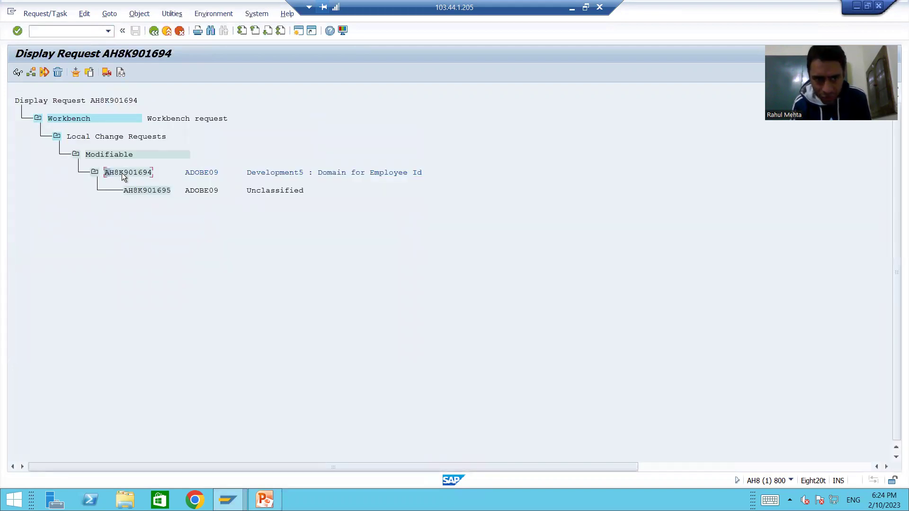
left_click(154, 176)
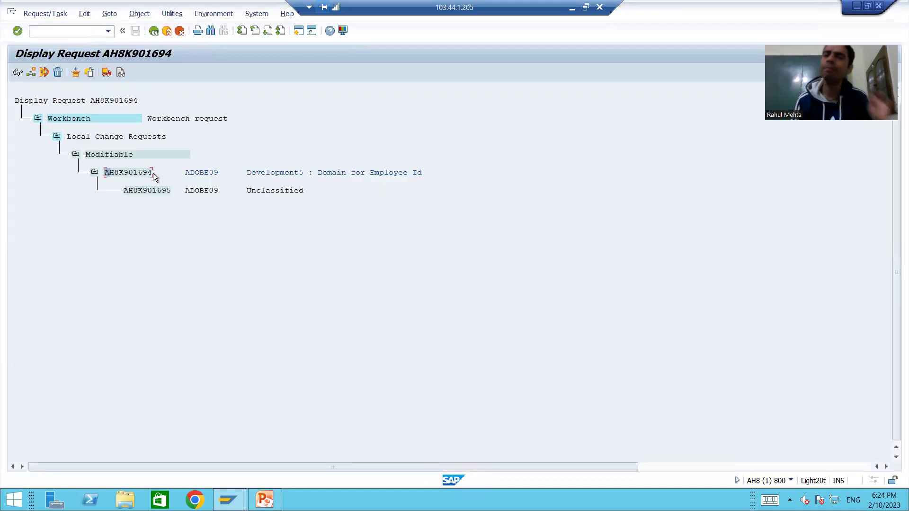
left_click(122, 157)
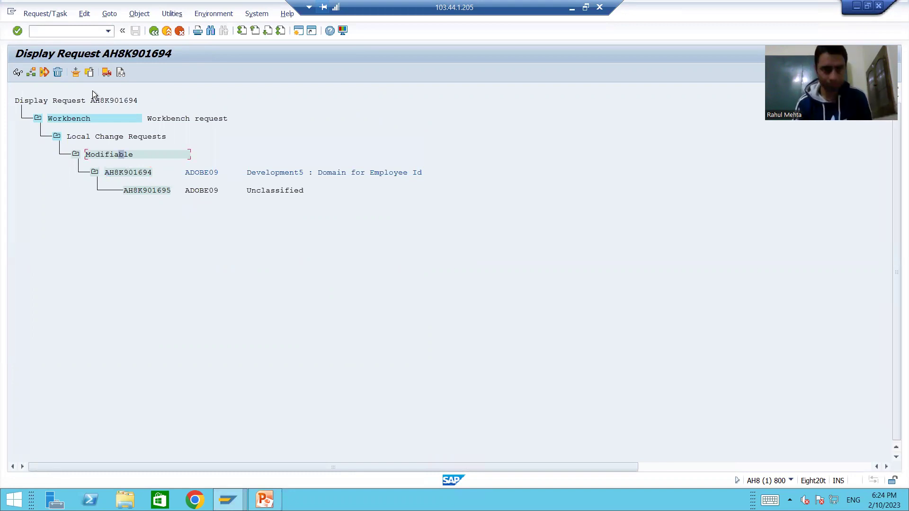
- Open SE11 in a new session and enter domain name ZDOMEMPLOYEE
left_click(71, 30)
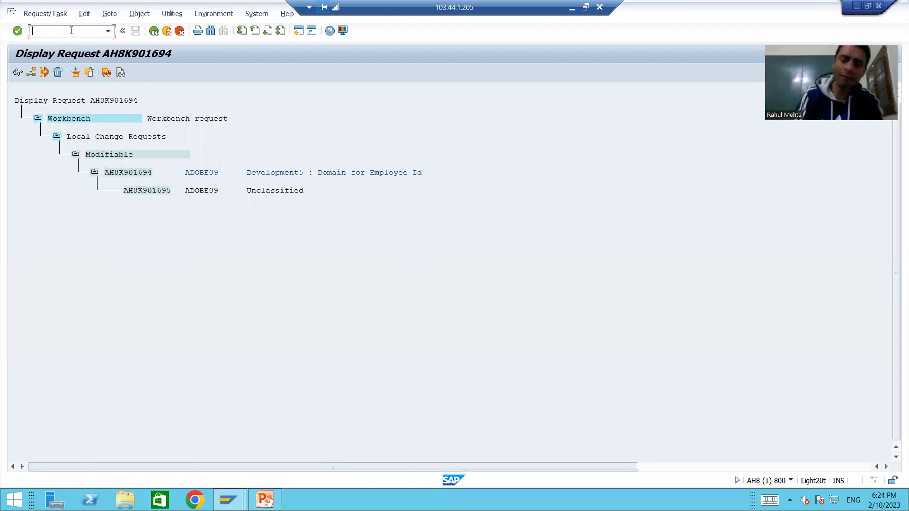
type("/ose11")
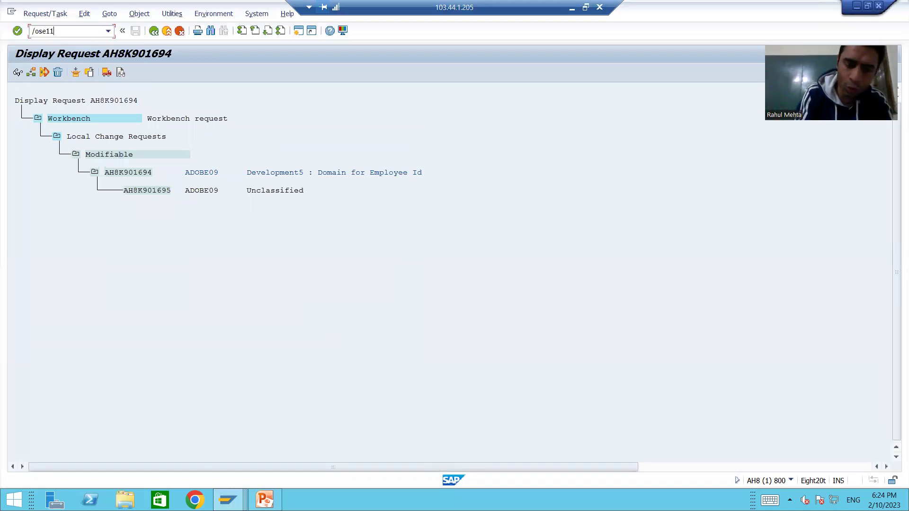
key("Return")
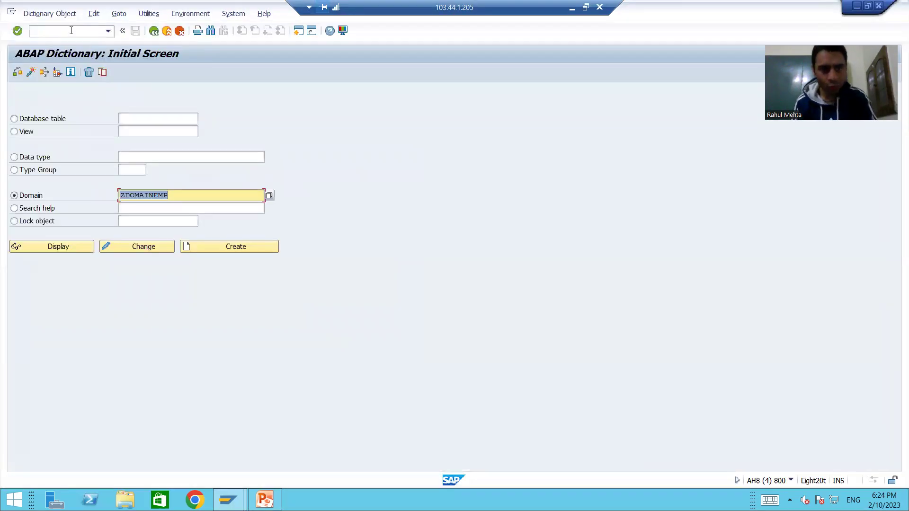
key("BackSpace")
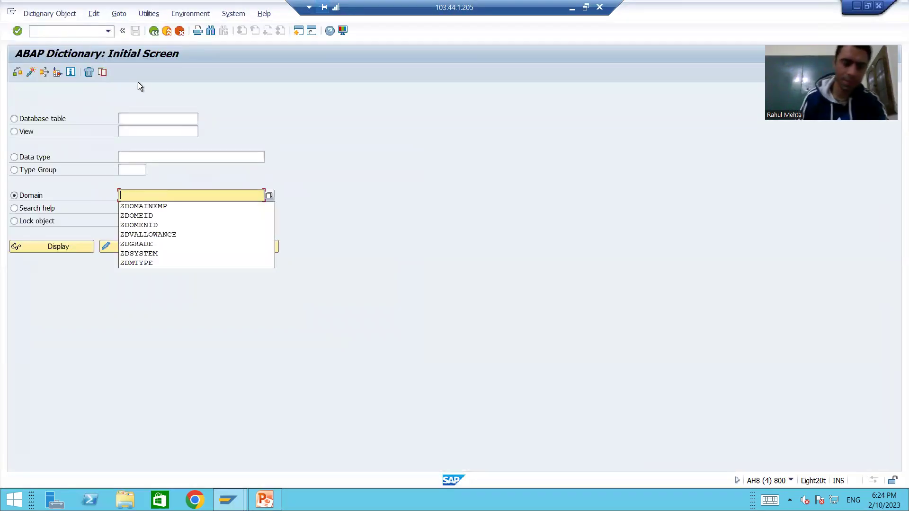
type("ZDOA")
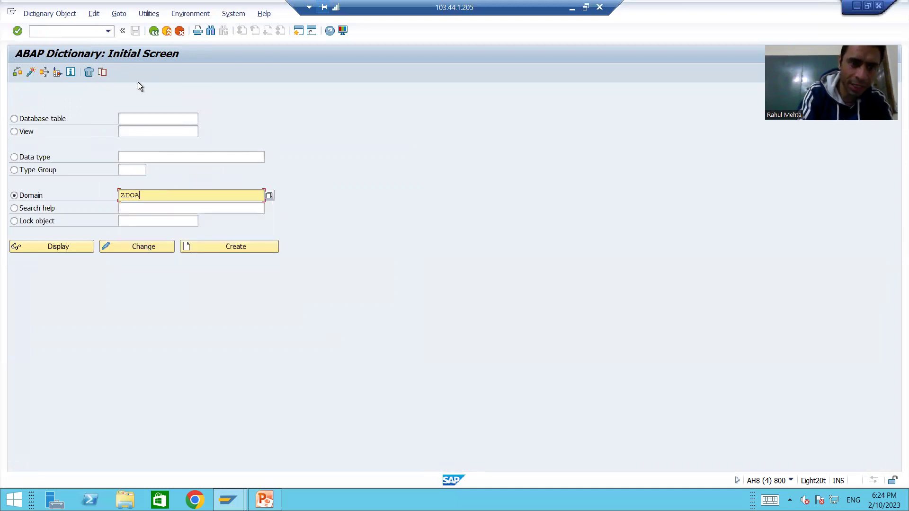
key("BackSpace")
type("M")
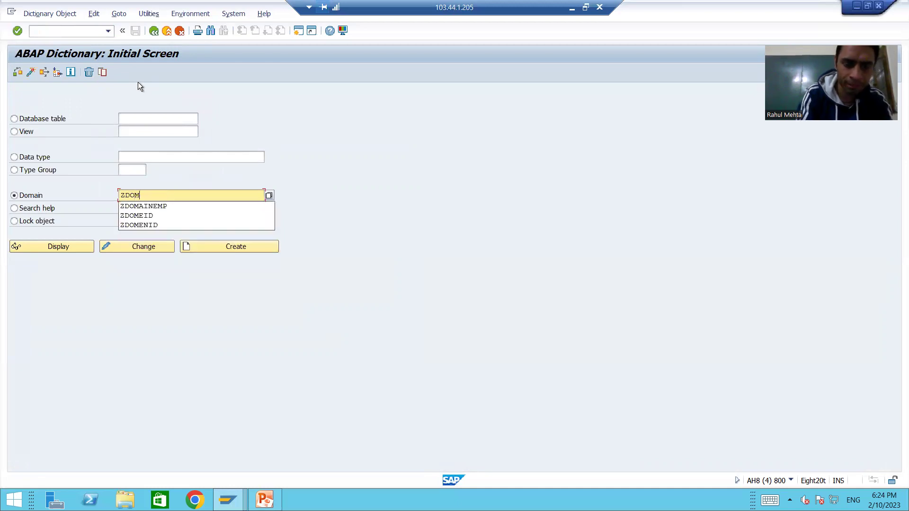
type("EMPLOYEE")
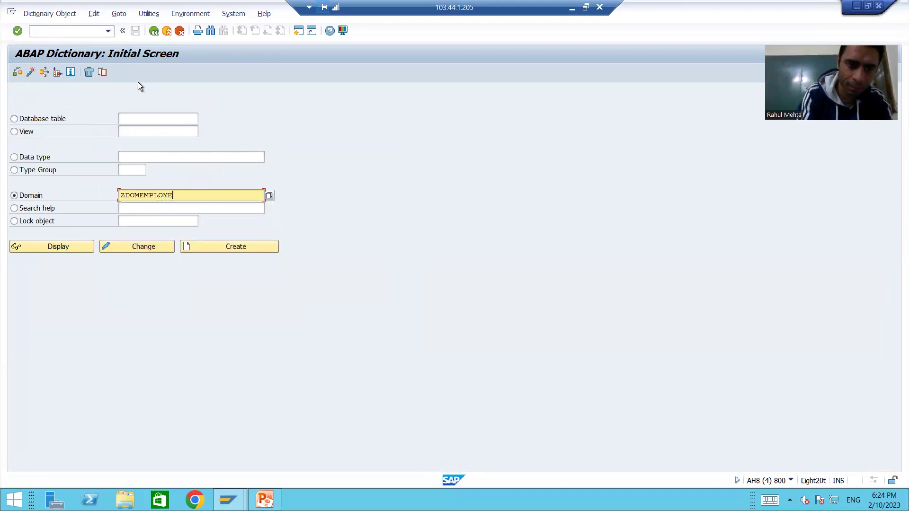
key("Return")
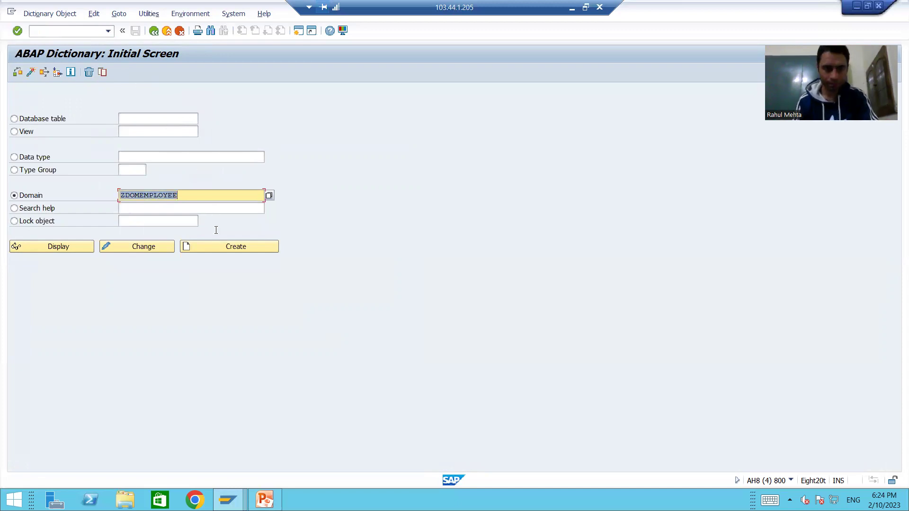
- Define domain ZDOMEMPLOYEE with short text 'Employee', type NUMC, length 10, and save it
left_click(217, 245)
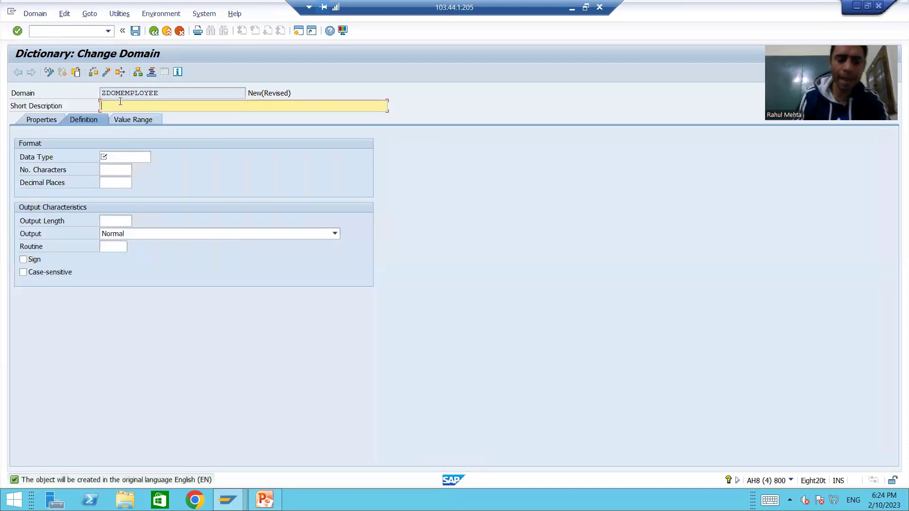
type("Employee")
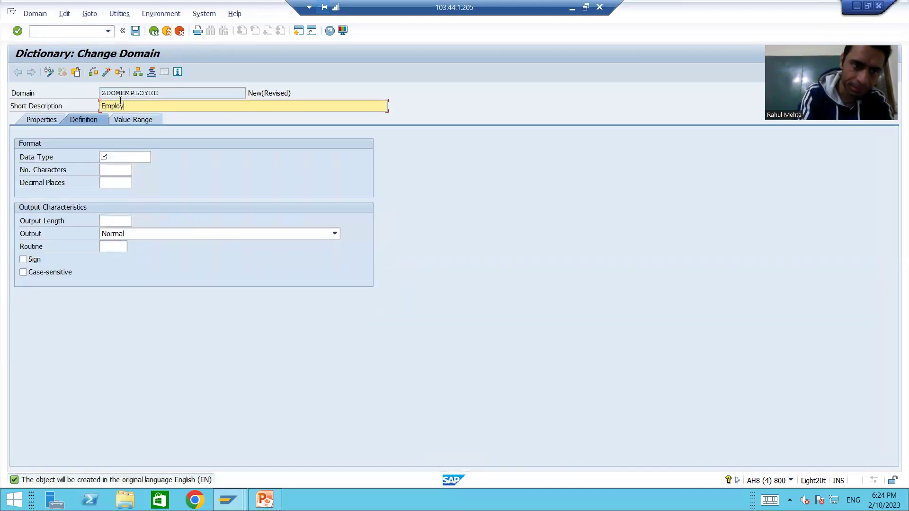
left_click(119, 159)
type("NUMC")
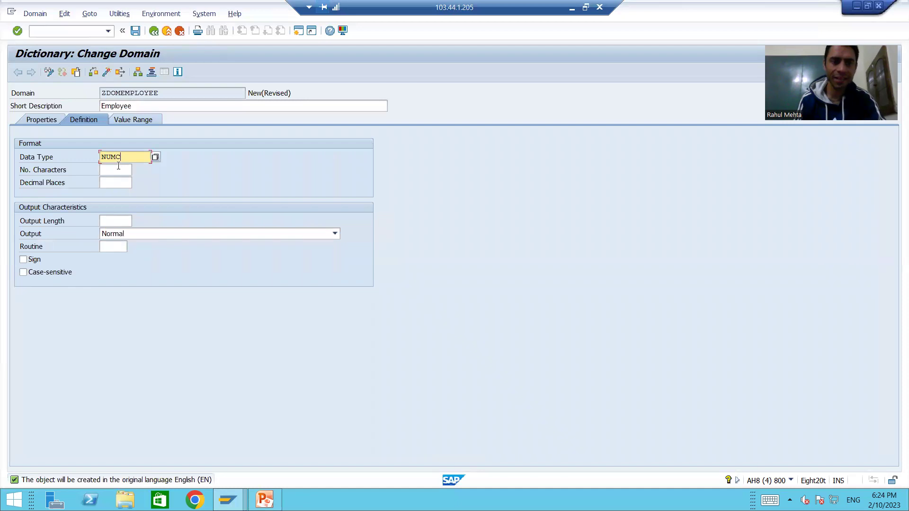
left_click(118, 167)
type("10")
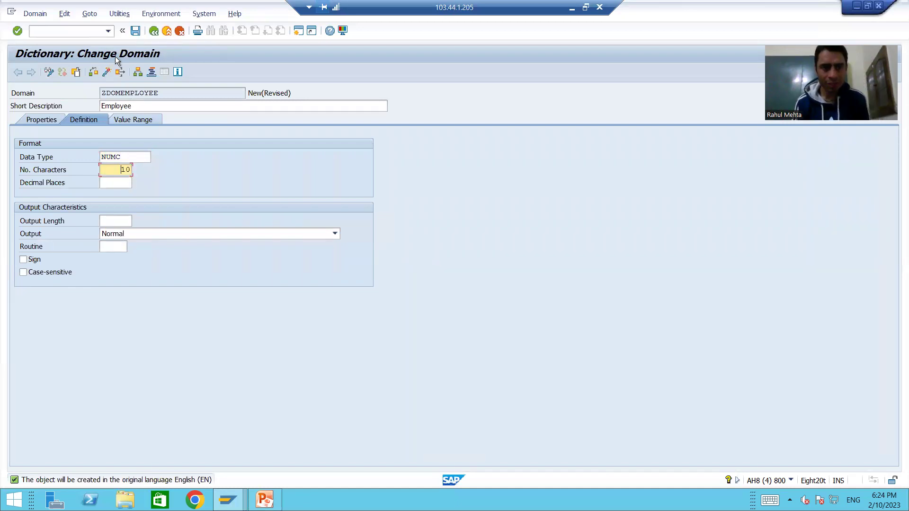
left_click(134, 30)
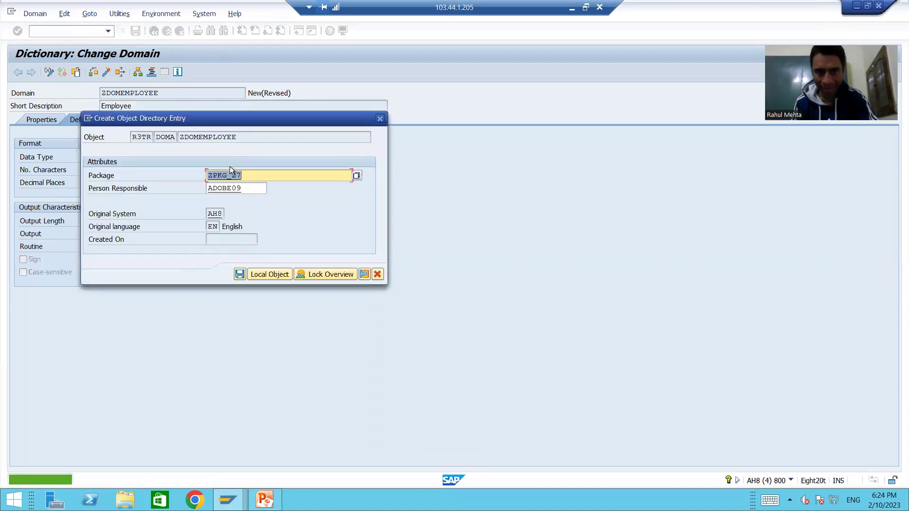
key("Return")
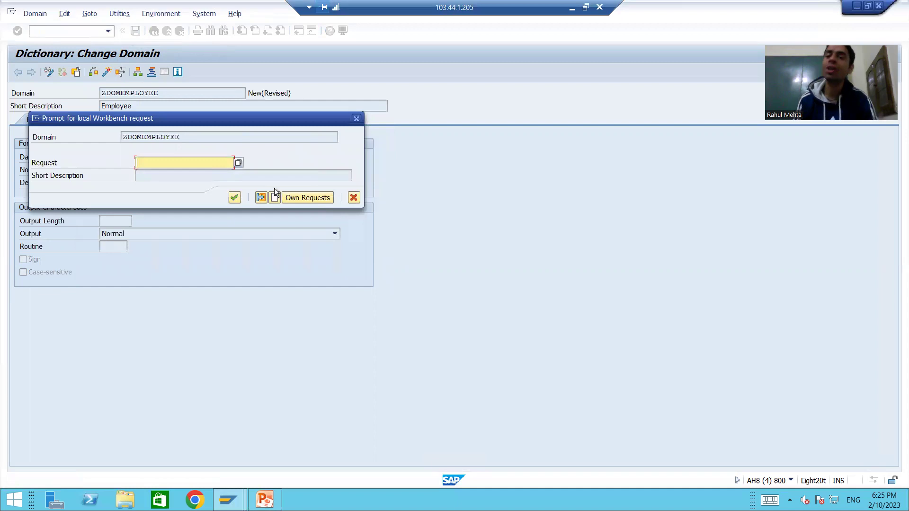
- Assign the domain to the new request's task, then activate ZDOMEMPLOYEE
left_click(297, 198)
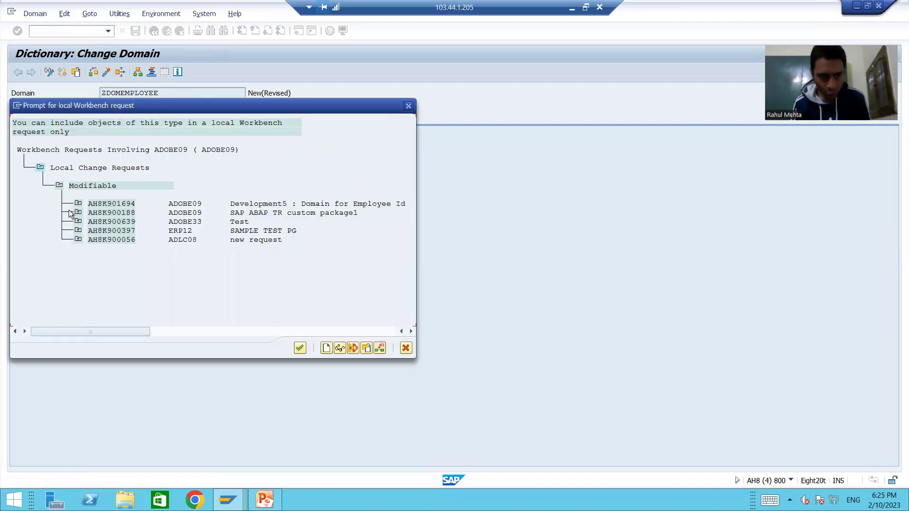
left_click(77, 204)
double_click(123, 220)
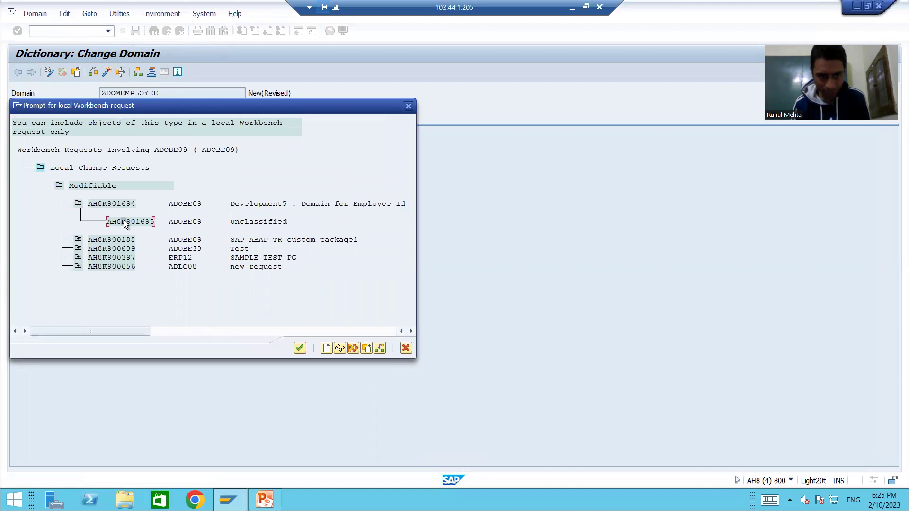
left_click(234, 197)
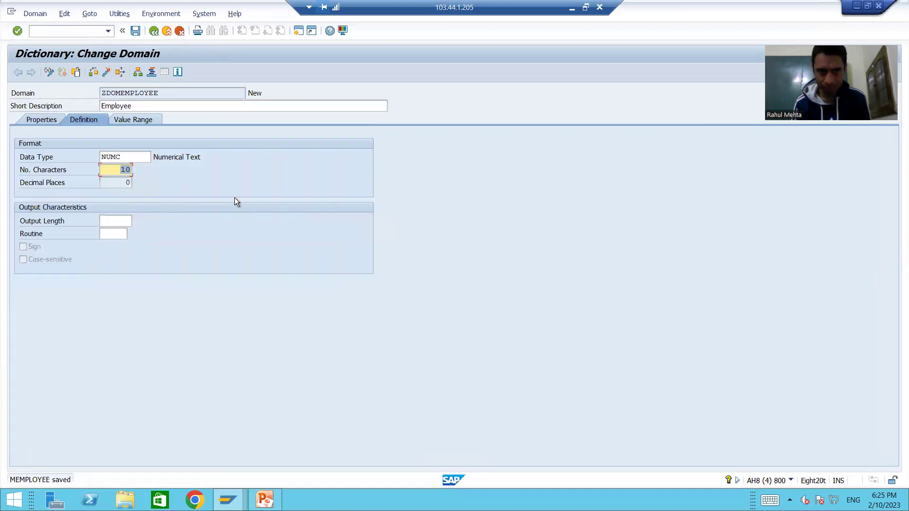
left_click(107, 72)
key("Return")
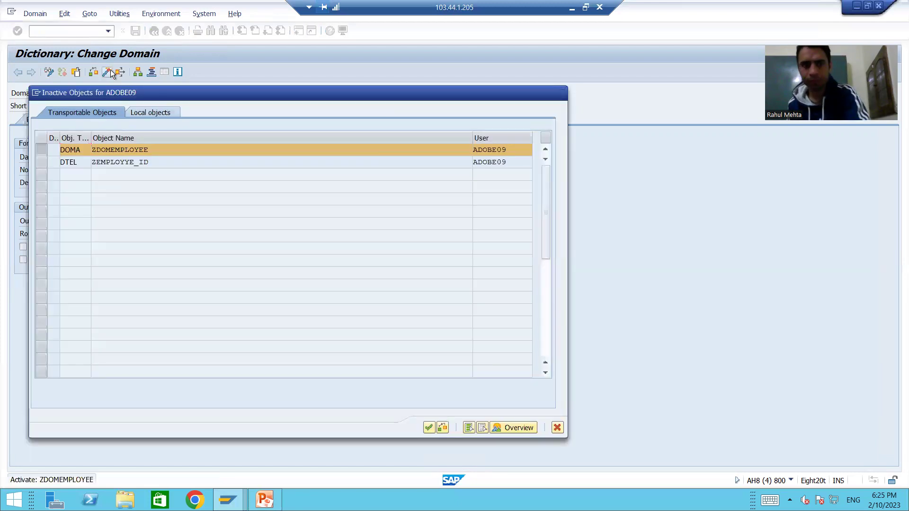
- List your requests and expand AH8K901694 down to the ZDOMEMPLOYEE domain entry
left_click(113, 72)
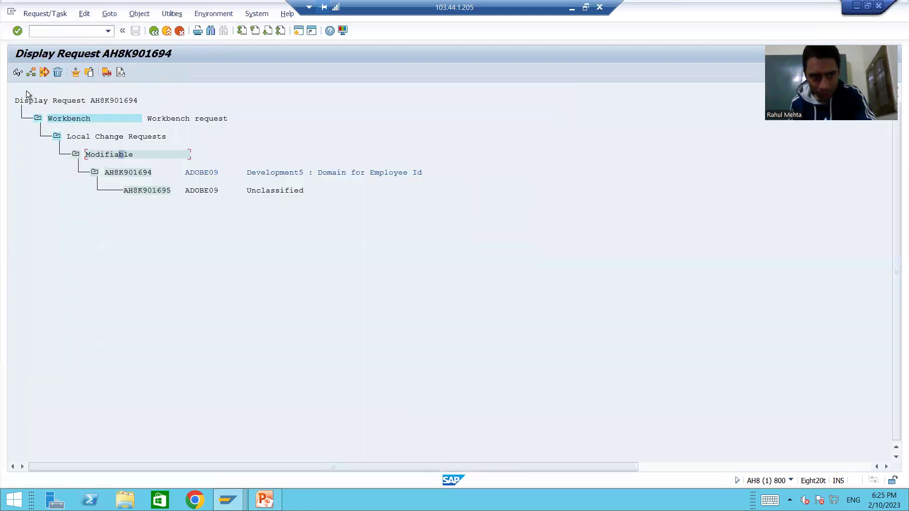
key("F3")
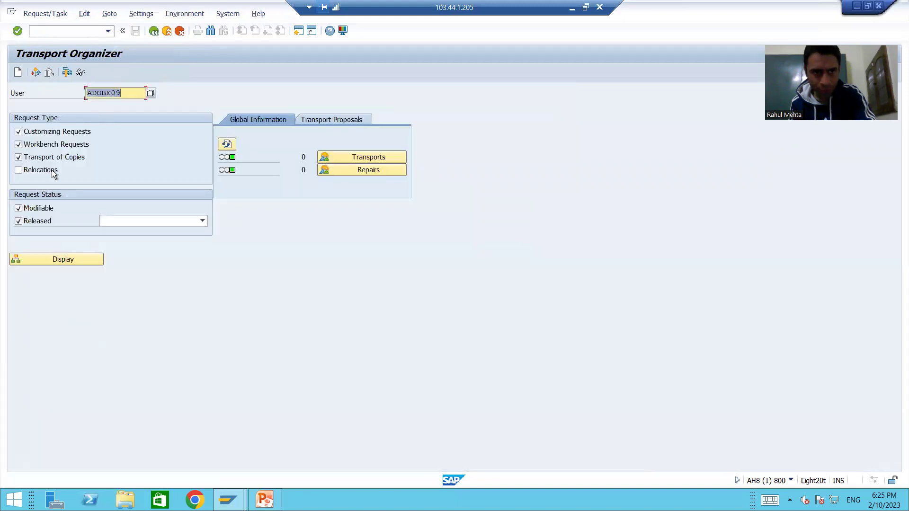
left_click(66, 268)
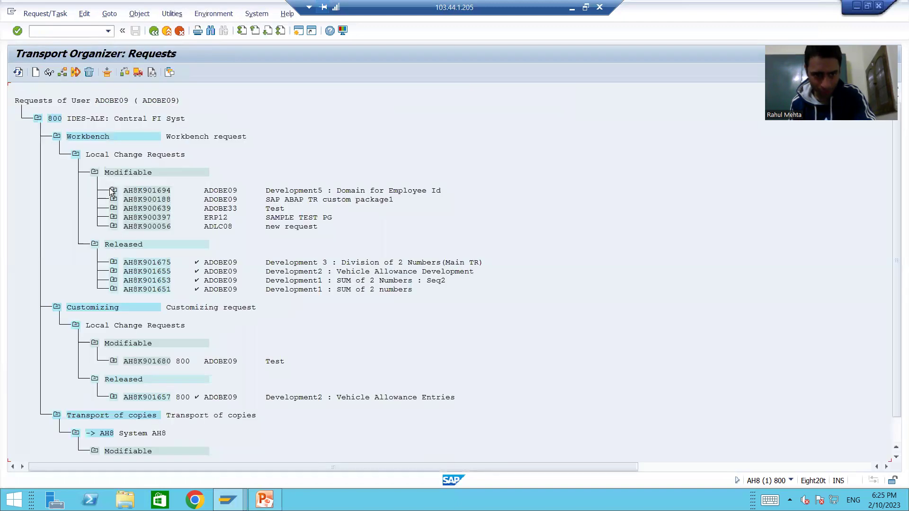
left_click(114, 190)
left_click(132, 208)
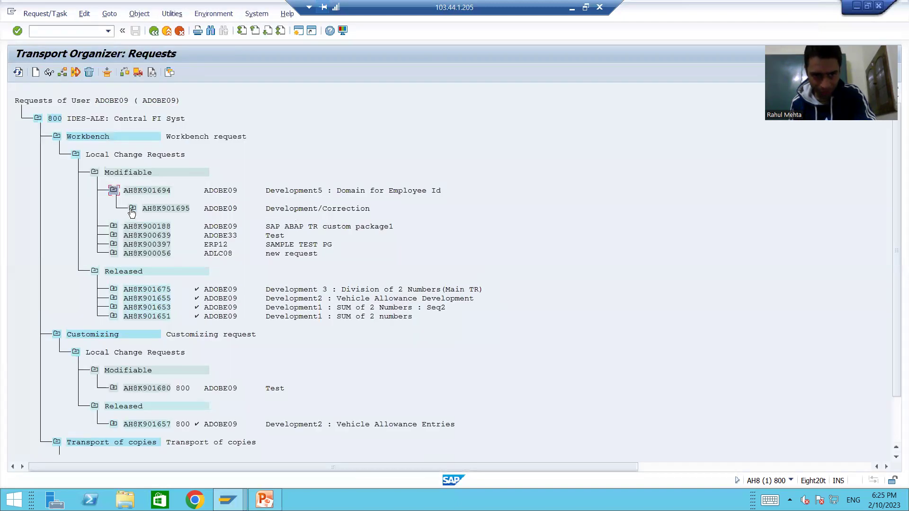
left_click(152, 227)
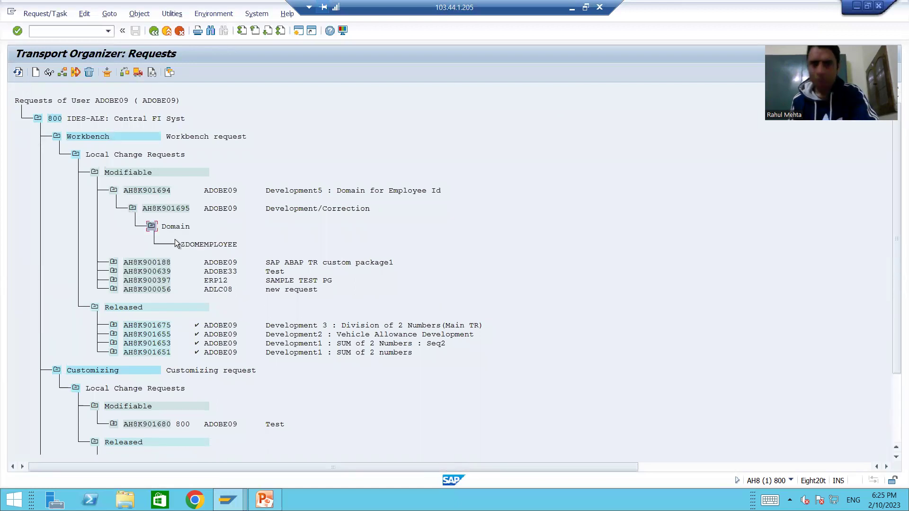
- Release task AH8K901695 and request AH8K901694, then refresh the list
left_click(164, 209)
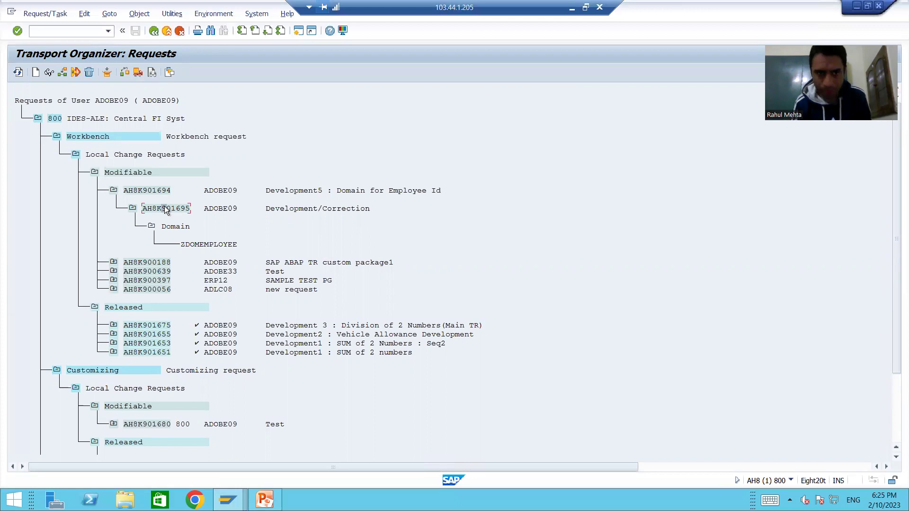
left_click(138, 72)
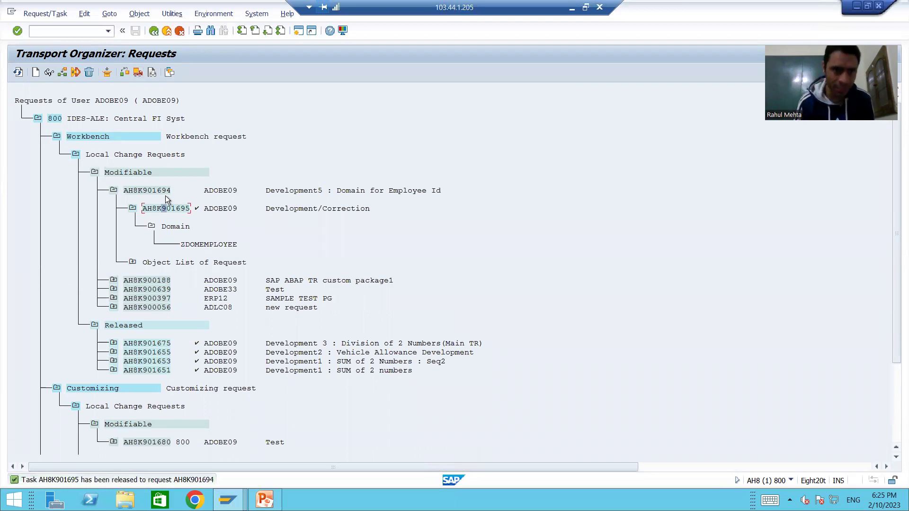
left_click(137, 72)
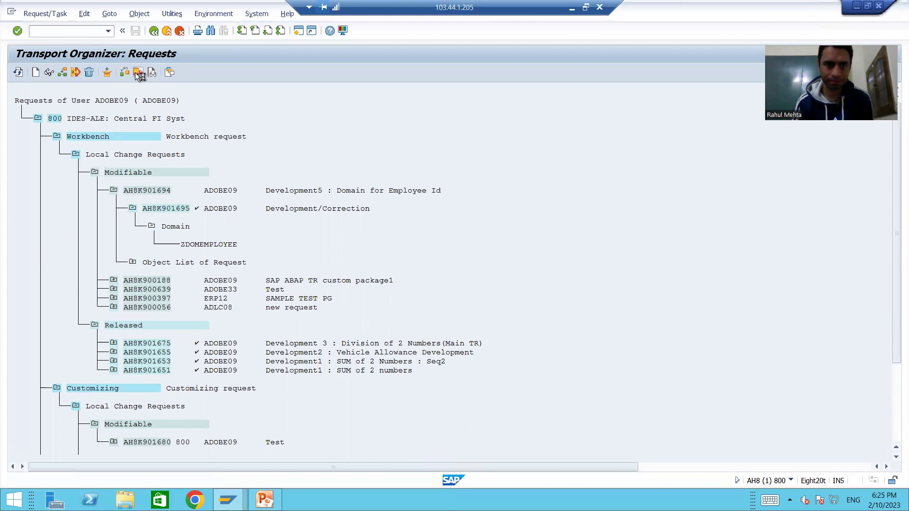
left_click(18, 73)
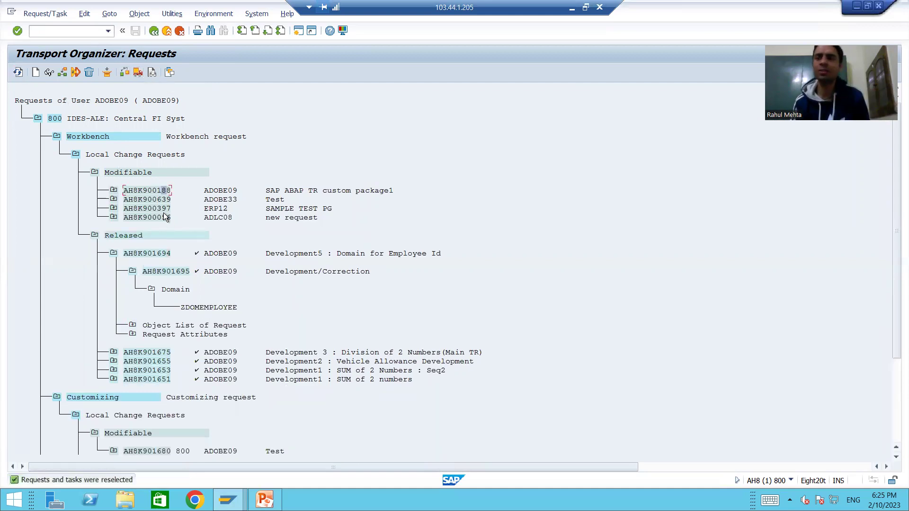
left_click(147, 254)
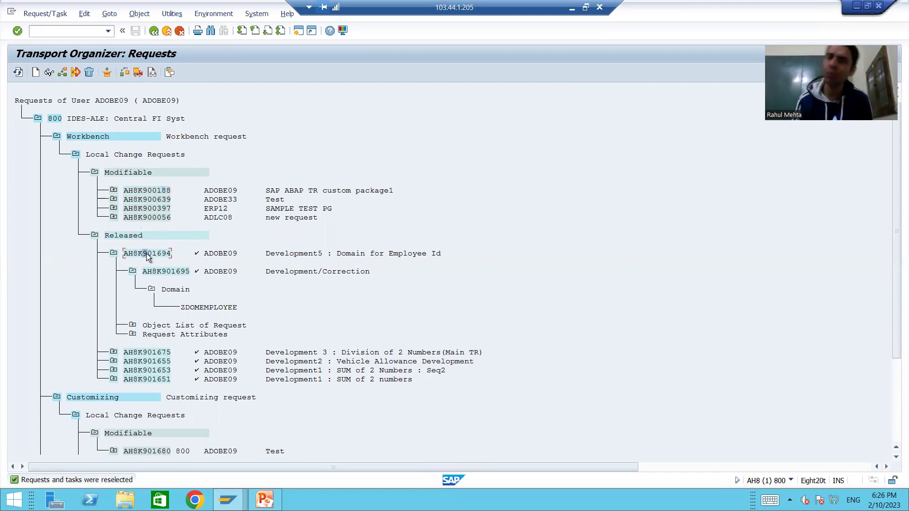
left_click(114, 254)
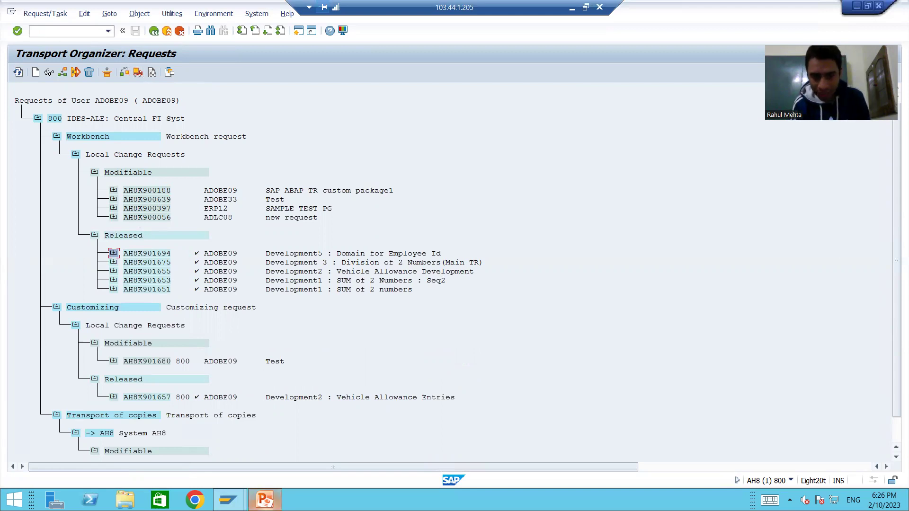
- Show PowerPoint slide 13 and highlight the program name RDDIT076
left_click(264, 499)
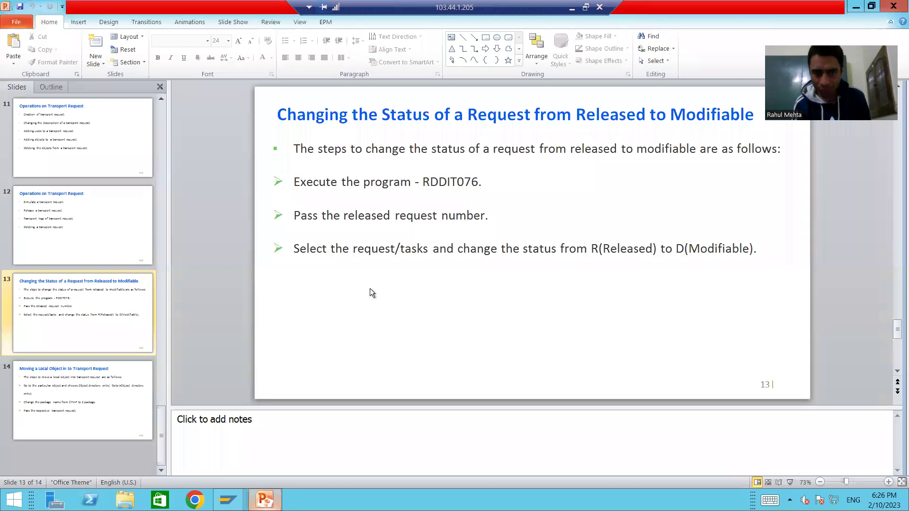
left_click_drag(423, 181, 478, 187)
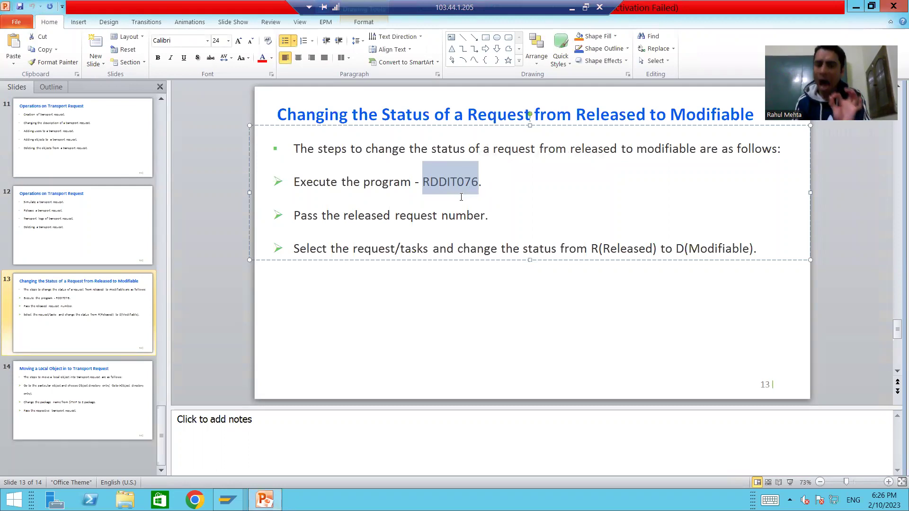
- Run program RDDIT076 through transaction SE38
mouse_move(228, 500)
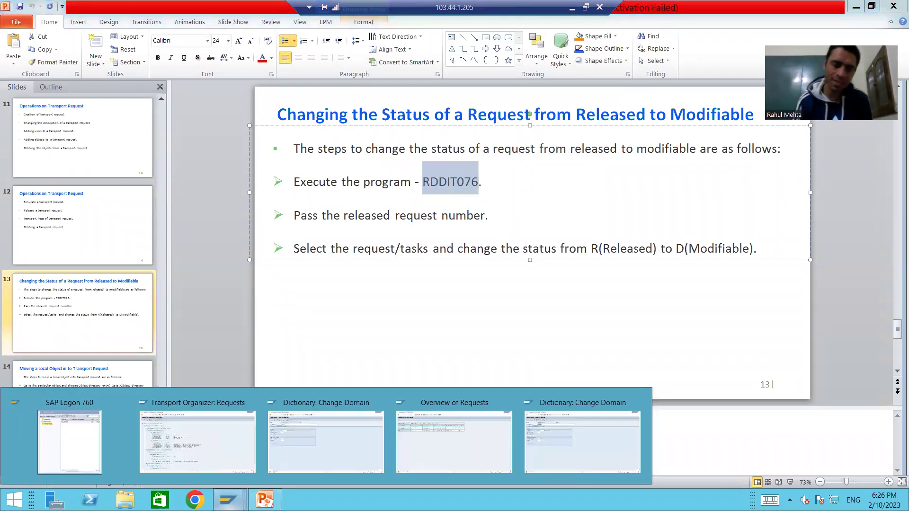
left_click(563, 441)
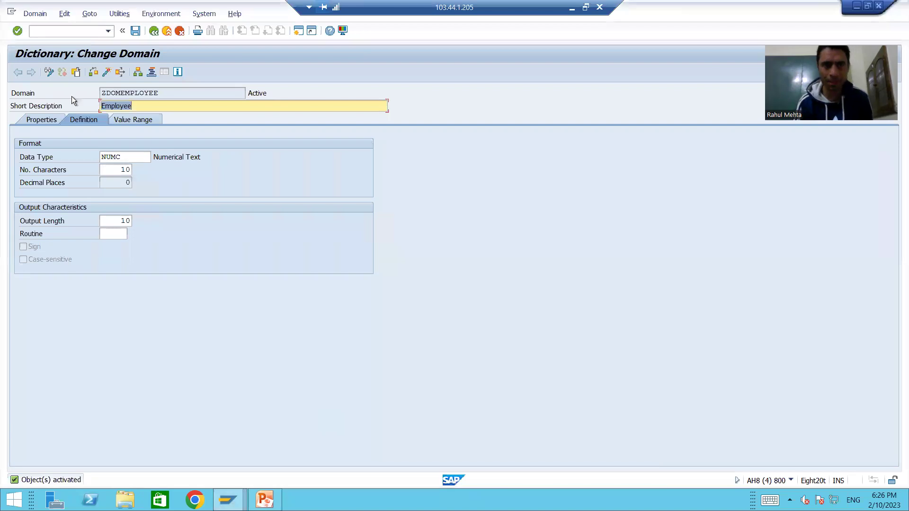
left_click(54, 30)
type("/nse38")
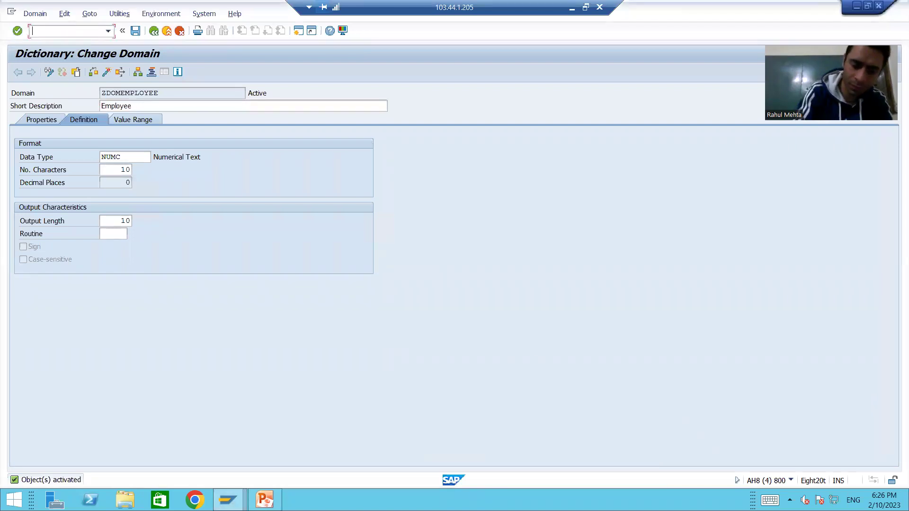
key("Return")
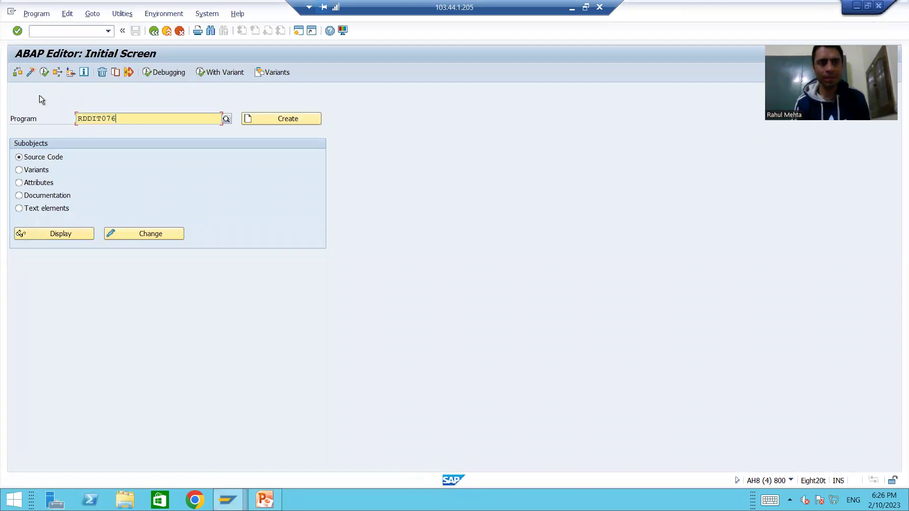
left_click(44, 72)
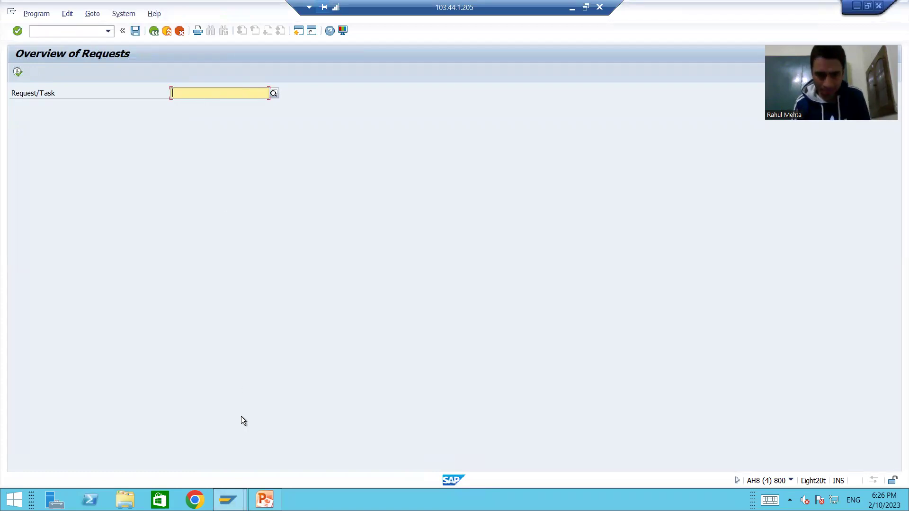
- Copy the released request number AH8K901694 from the Transport Organizer list
key("alt+Tab")
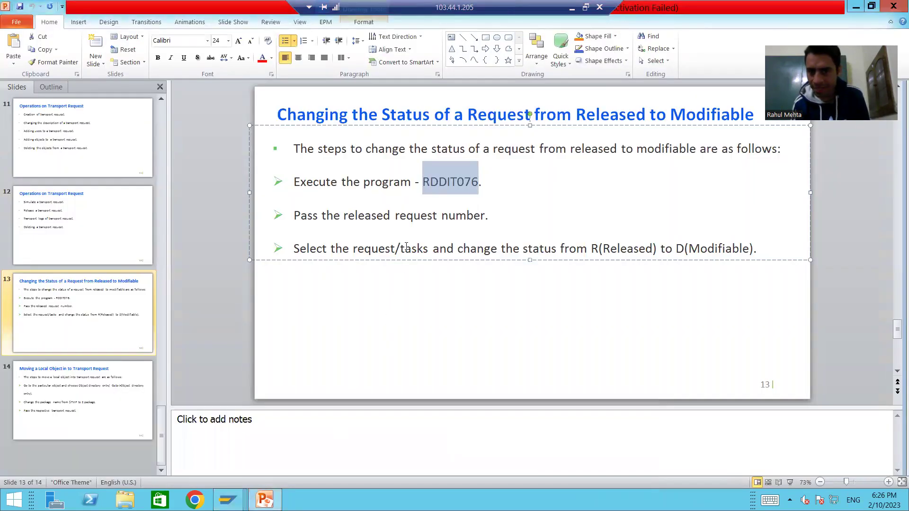
left_click(418, 226)
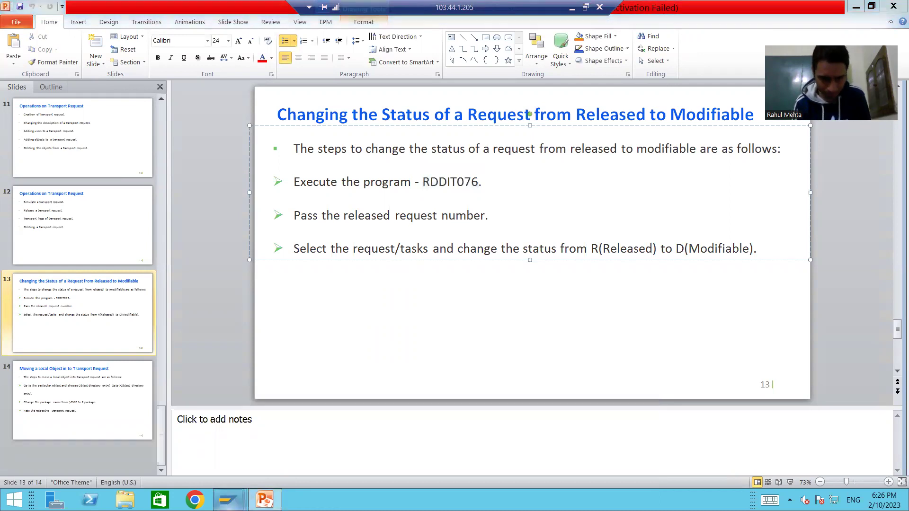
mouse_move(227, 500)
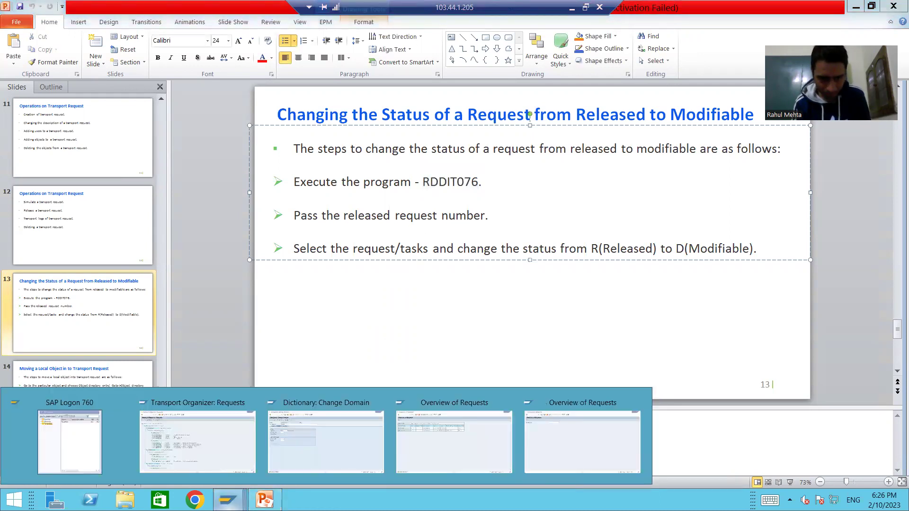
left_click(219, 456)
left_click(129, 256)
left_click_drag(130, 256, 170, 258)
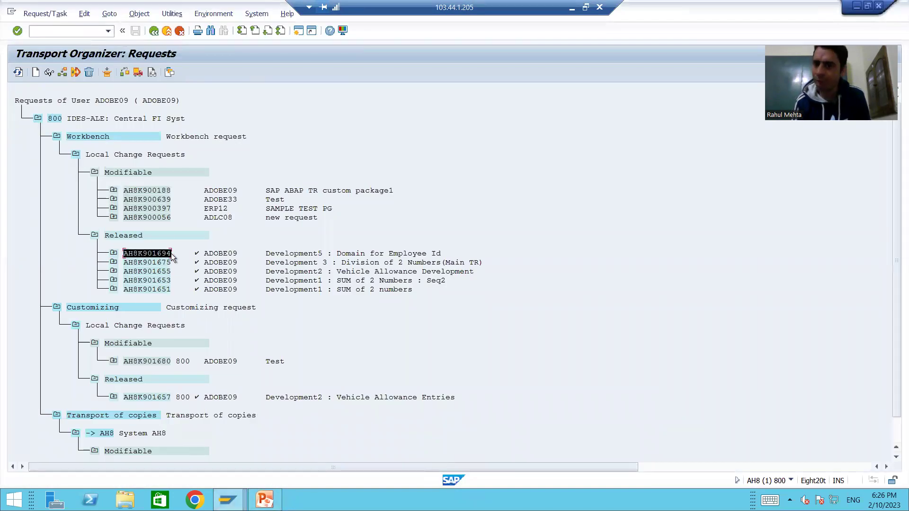
key("ctrl+c")
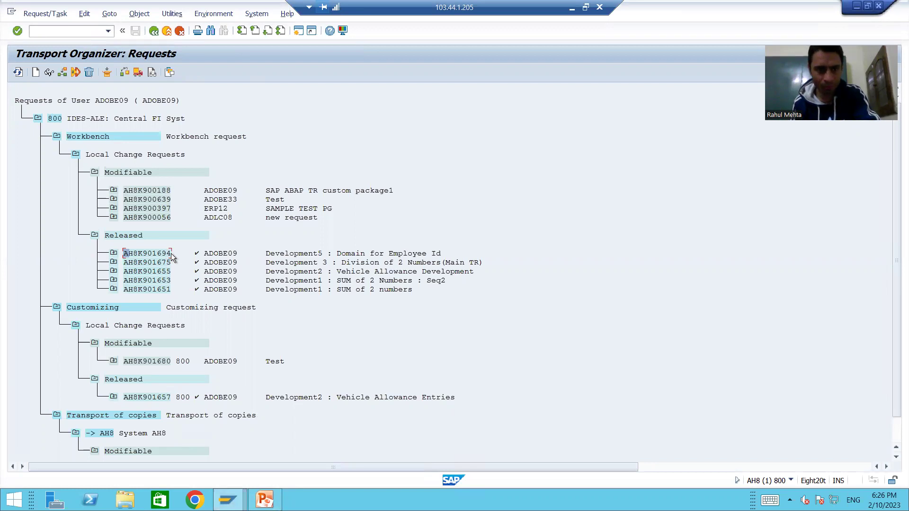
key("alt+Tab")
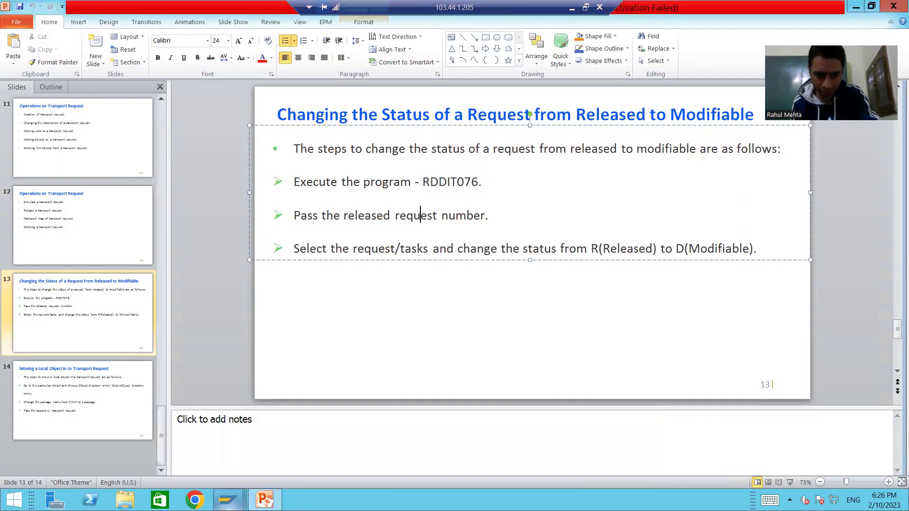
- Paste AH8K901694 into RDDIT076's Request/Task field and list the request with its task
mouse_move(228, 501)
left_click(566, 442)
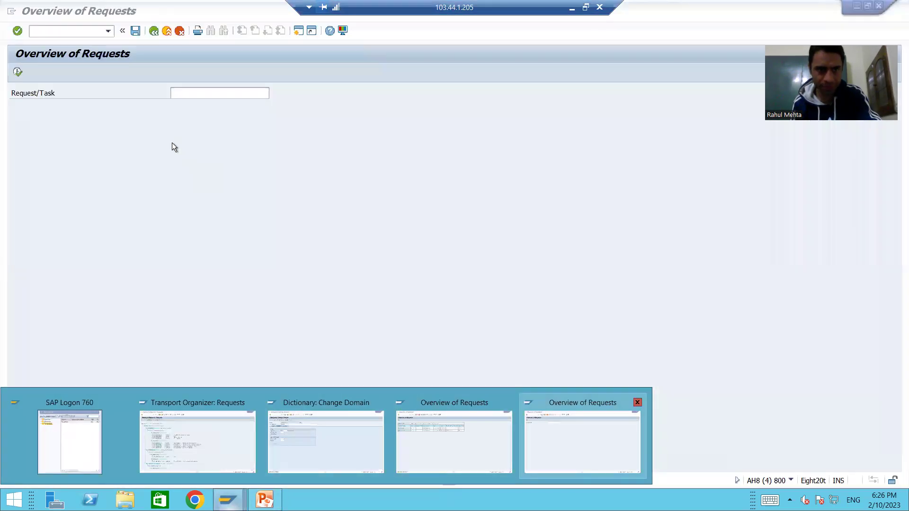
left_click(187, 97)
key("ctrl+v")
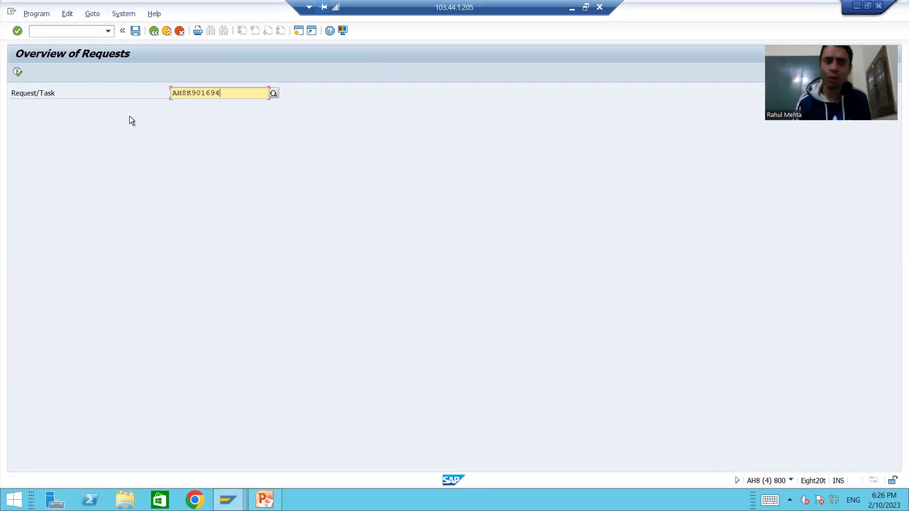
left_click(18, 73)
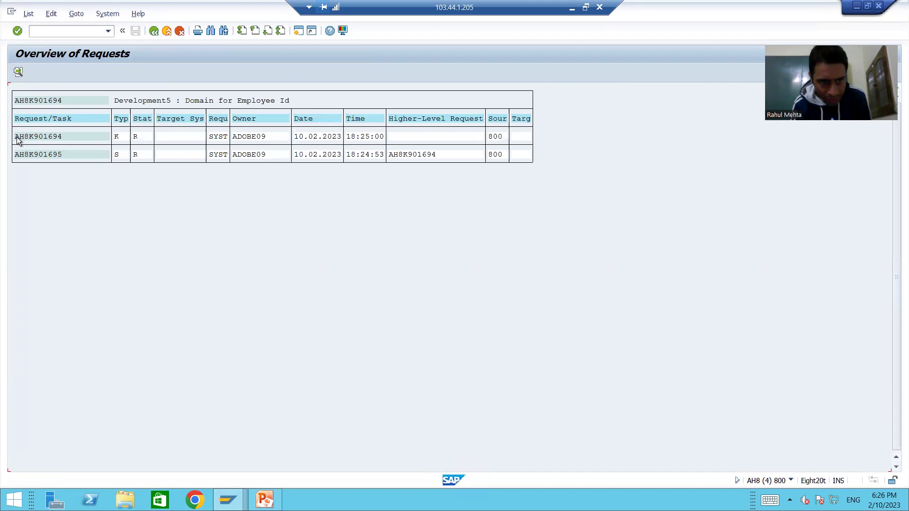
left_click_drag(18, 157, 58, 156)
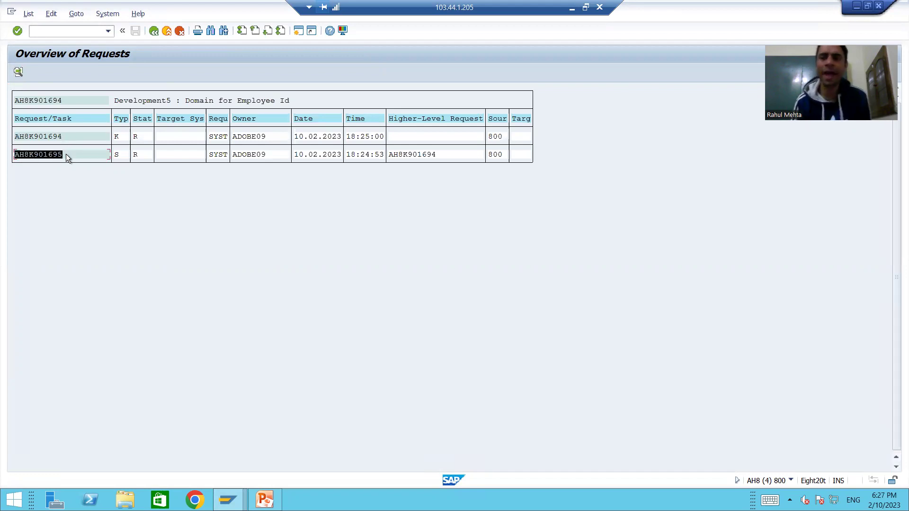
- Expand AH8K901694 in the Transport Organizer and select task AH8K901695
mouse_move(227, 499)
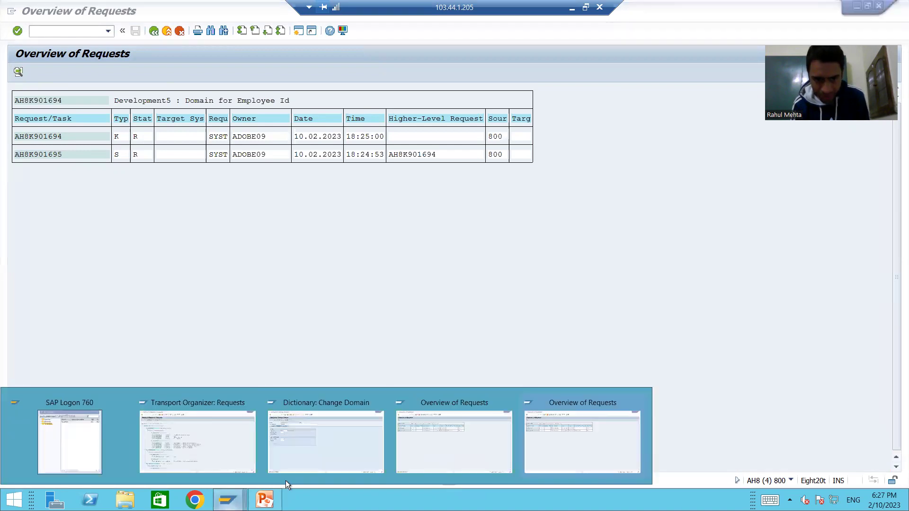
left_click(216, 467)
left_click(114, 253)
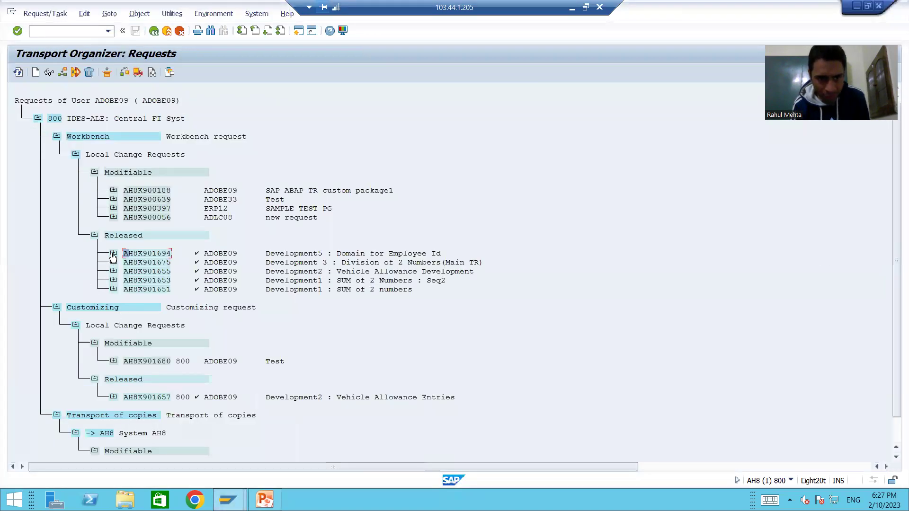
left_click(145, 272)
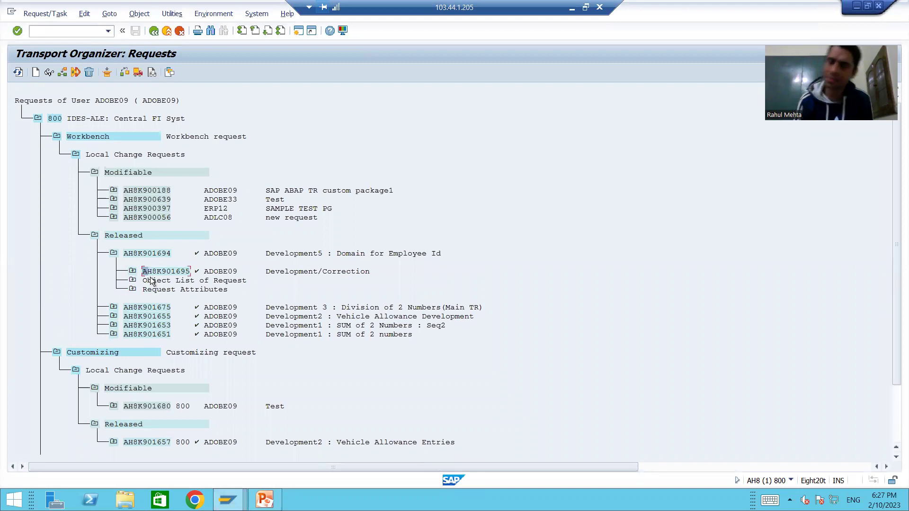
key("alt+Tab")
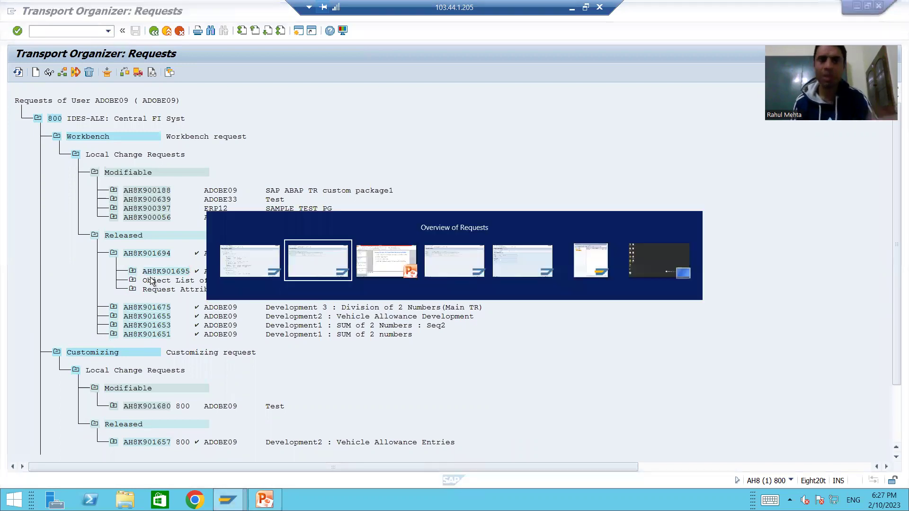
- Review the slide step about changing the R (Released) status
left_click(265, 500)
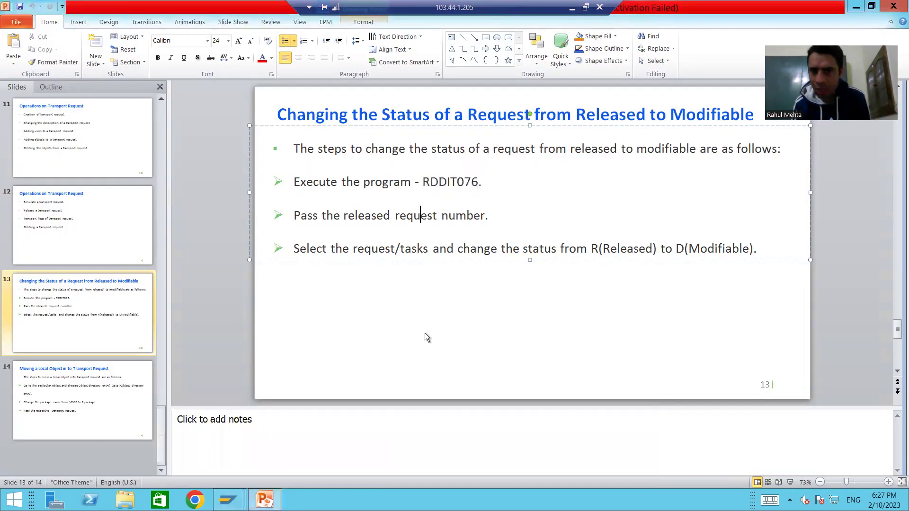
key("Down")
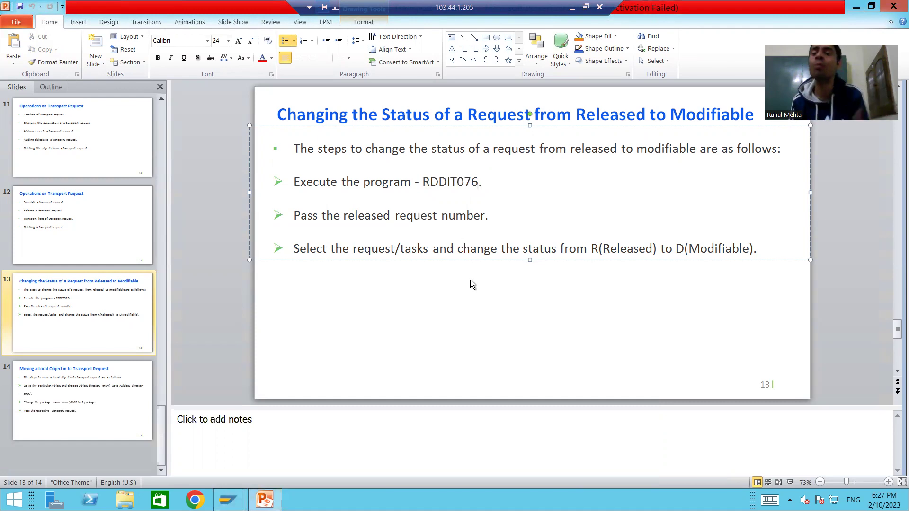
left_click(599, 248)
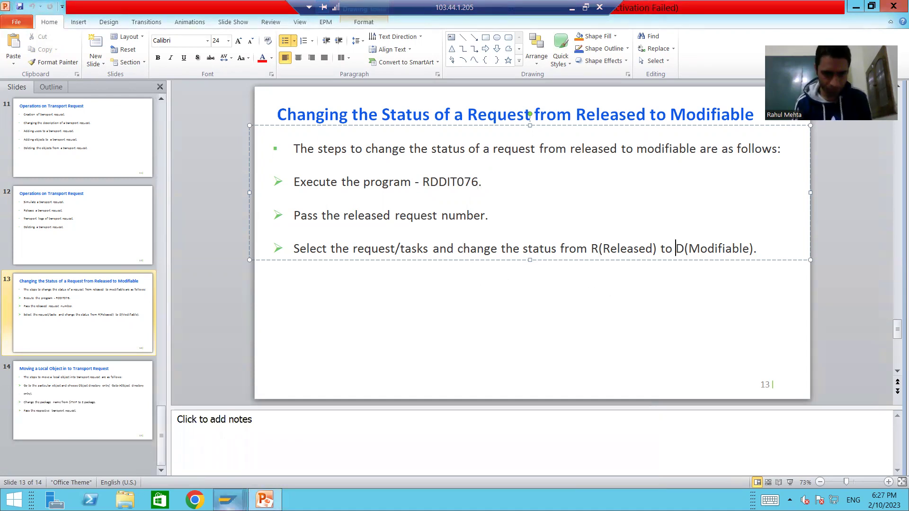
mouse_move(228, 500)
left_click(448, 450)
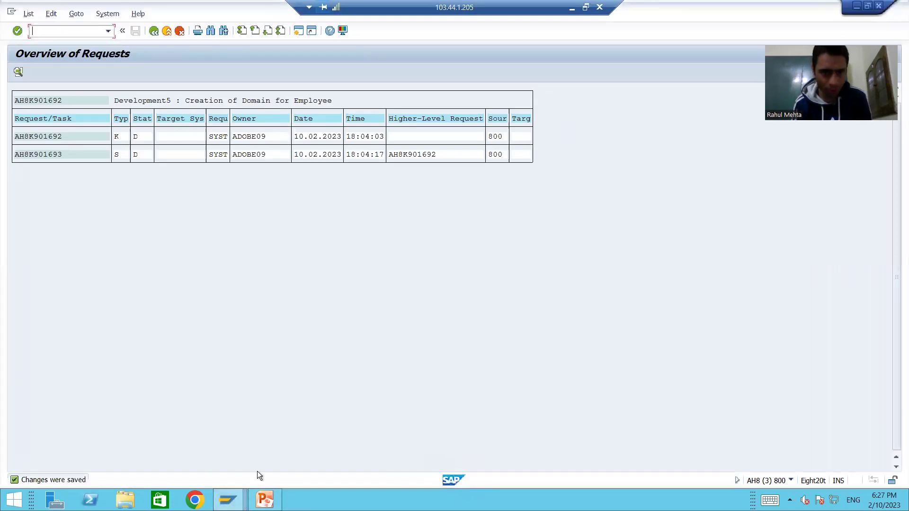
- Open AH8K901694's details in change mode, enter status D, and save
left_click(265, 500)
mouse_move(228, 499)
left_click(424, 457)
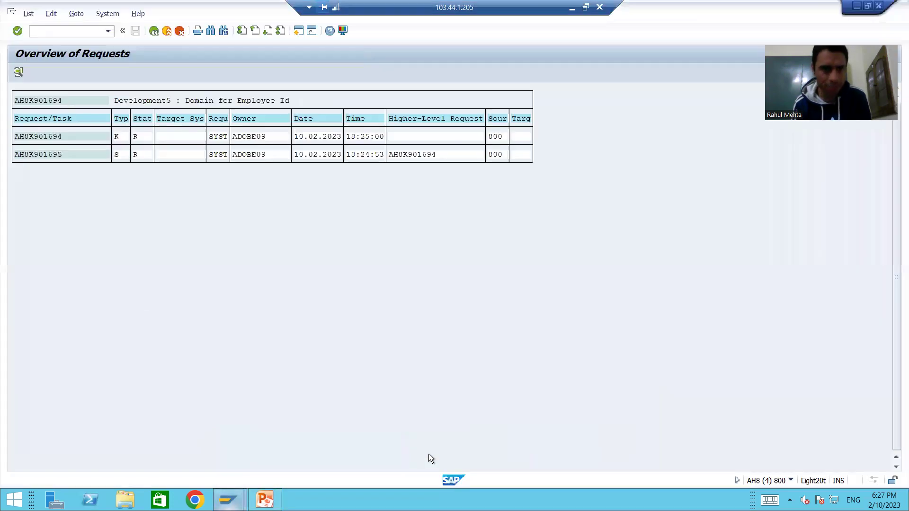
double_click(42, 138)
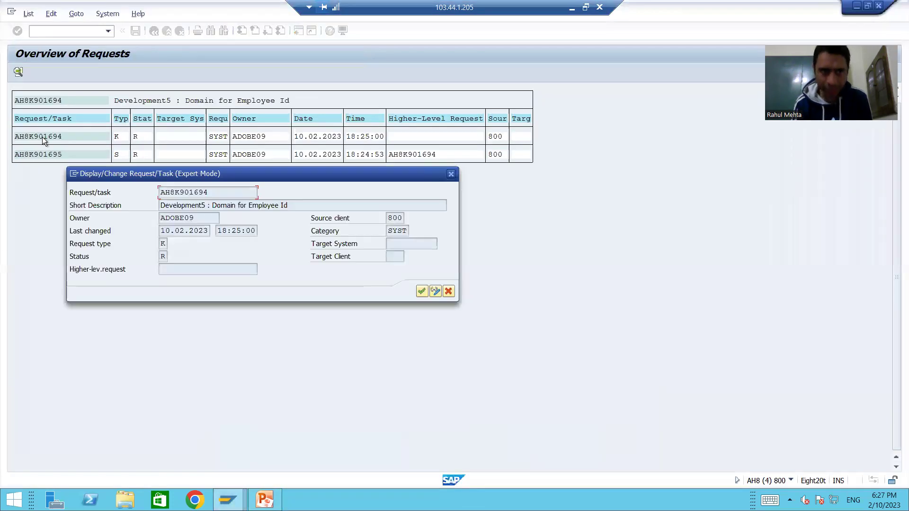
left_click(436, 292)
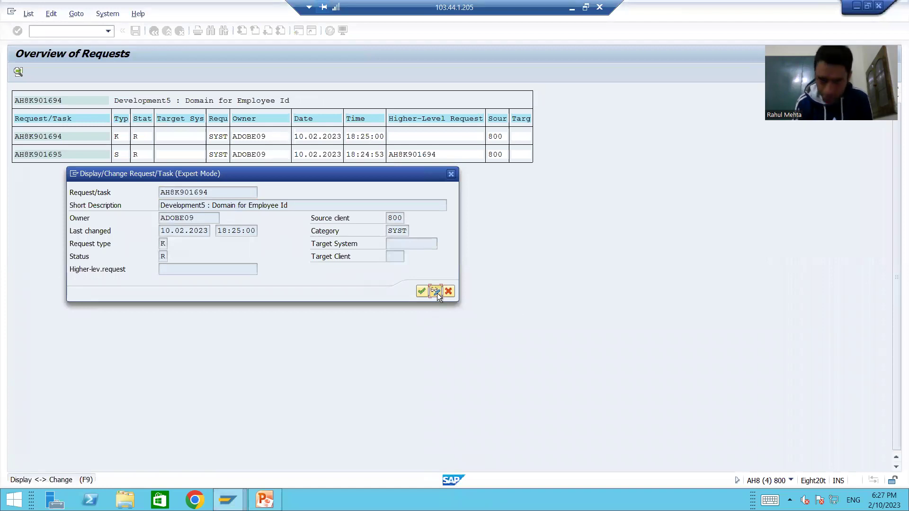
left_click(164, 257)
left_click(172, 257)
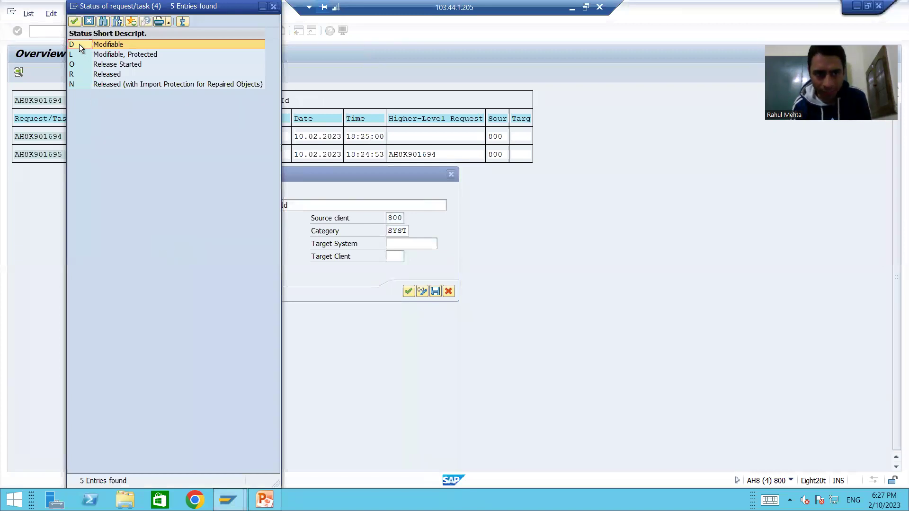
key("Escape")
type("D")
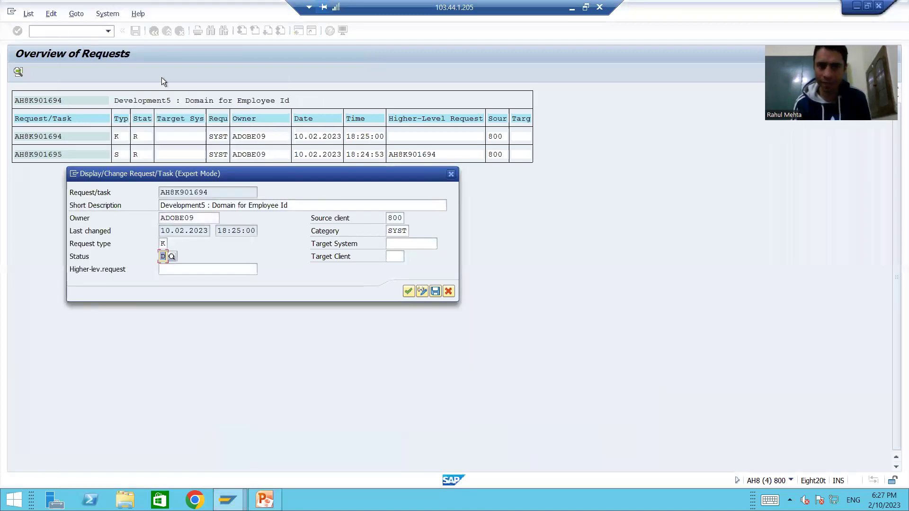
left_click(433, 291)
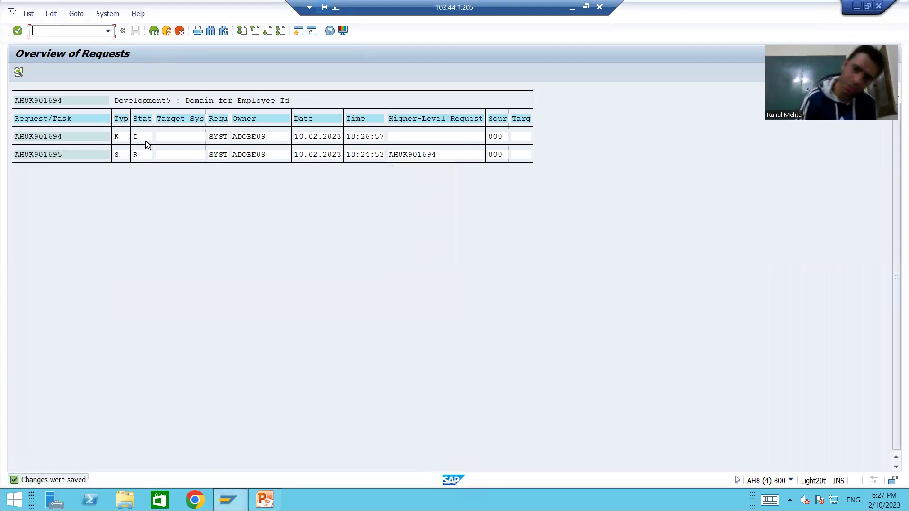
- Open task AH8K901695's details, choose D Modifiable as its status, and save
double_click(59, 155)
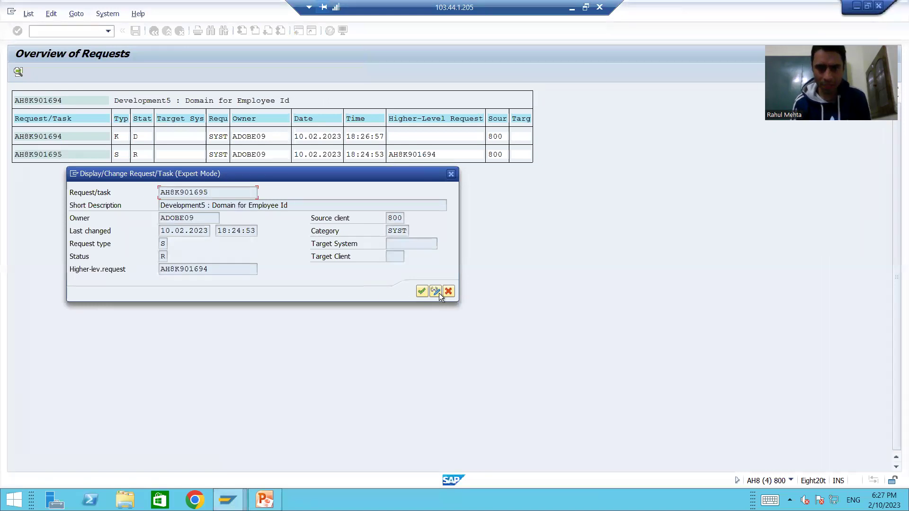
left_click(435, 291)
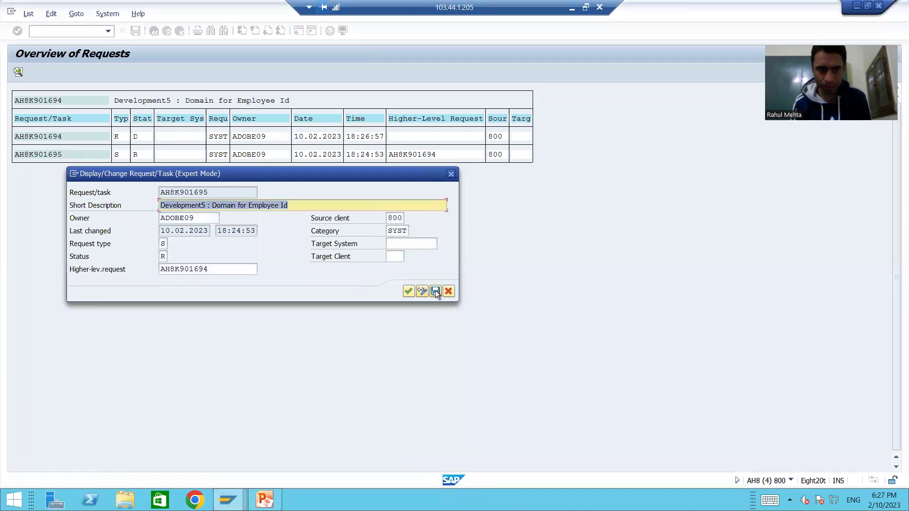
left_click(165, 256)
left_click(172, 256)
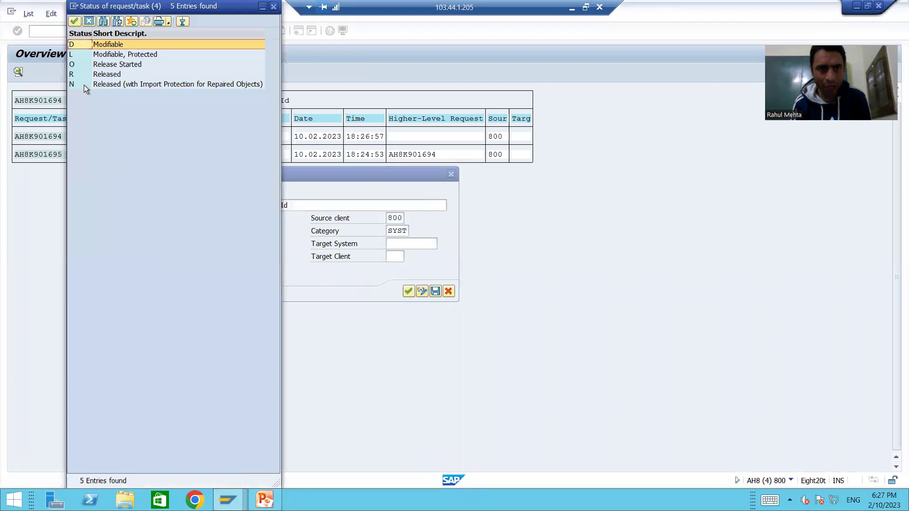
double_click(81, 44)
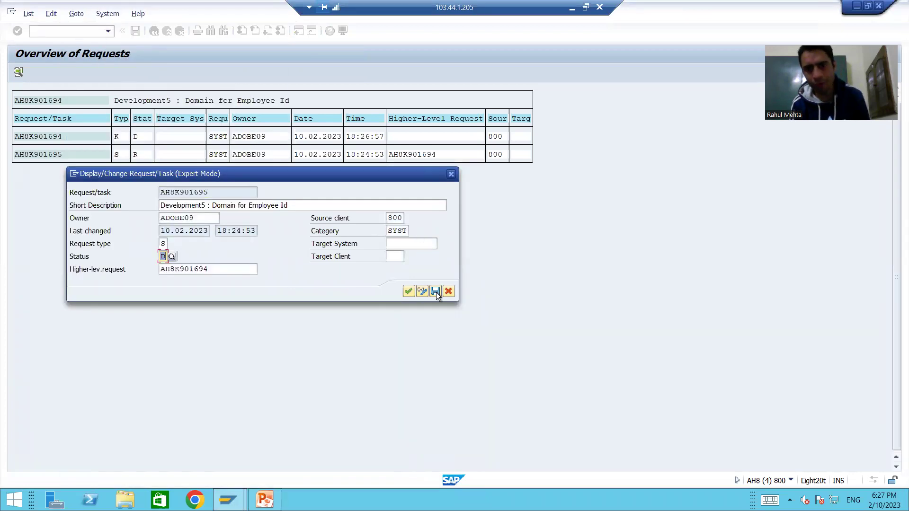
left_click(435, 291)
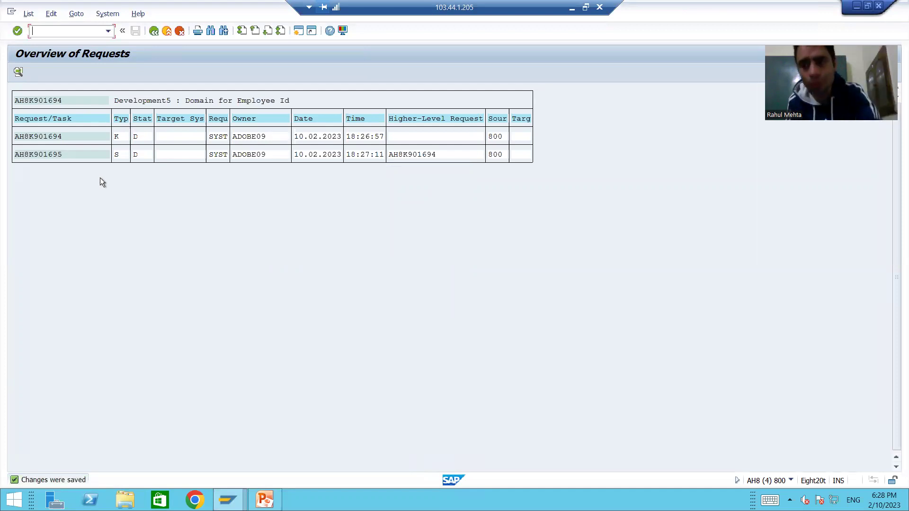
- Refresh the Transport Organizer tree and expand AH8K901694 to show task AH8K901695
key("alt+Tab")
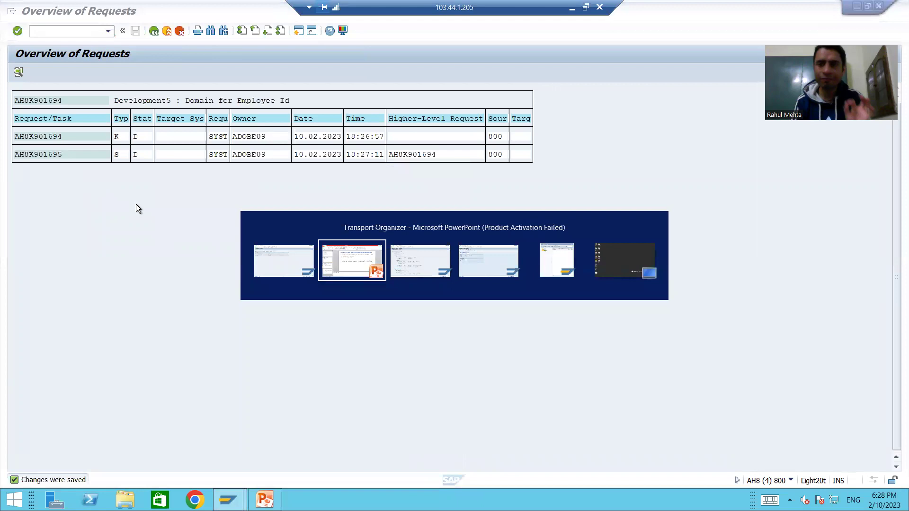
mouse_move(228, 500)
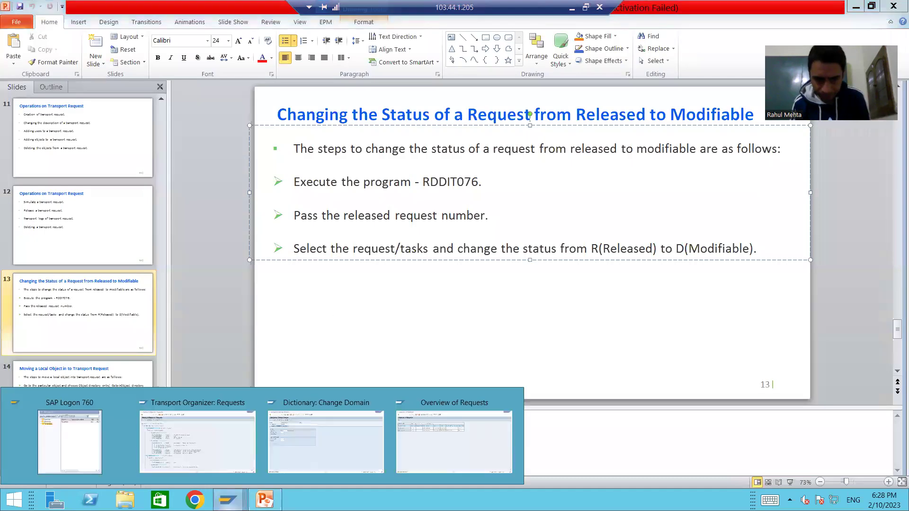
left_click(206, 455)
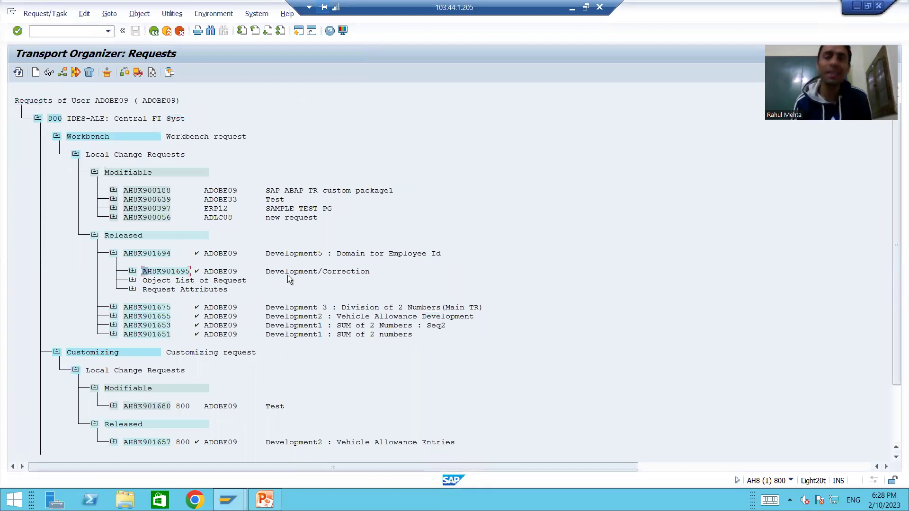
left_click(19, 72)
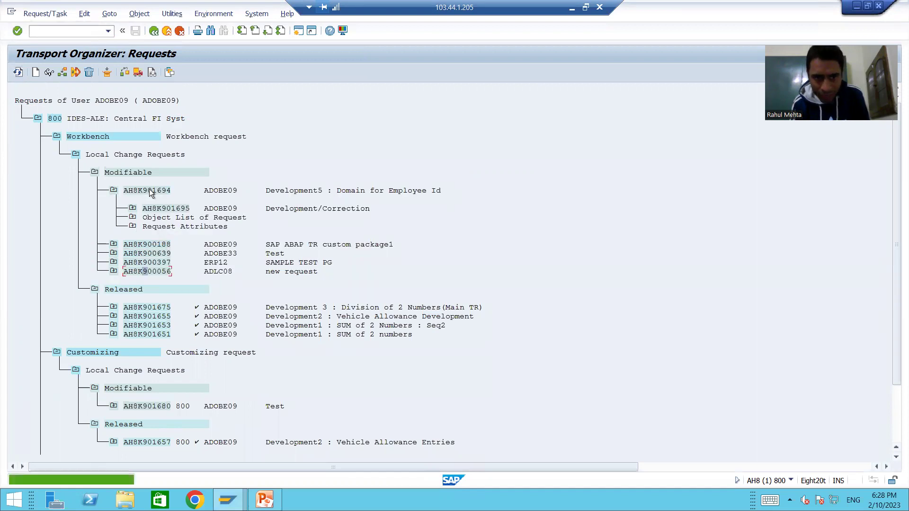
left_click(114, 190)
left_click(124, 191)
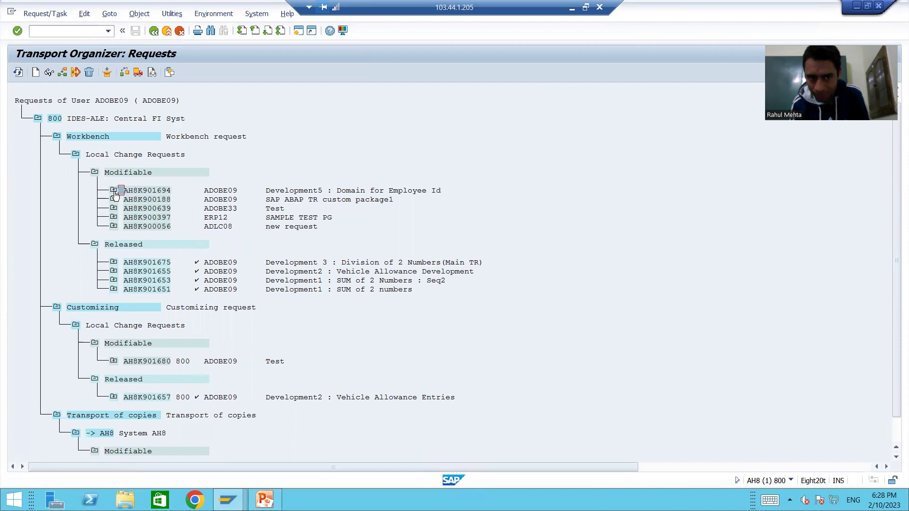
left_click(113, 190)
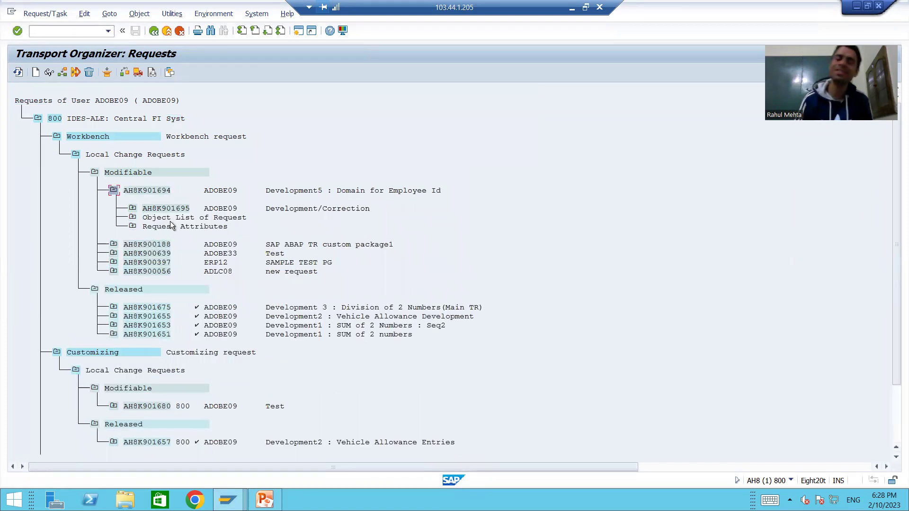